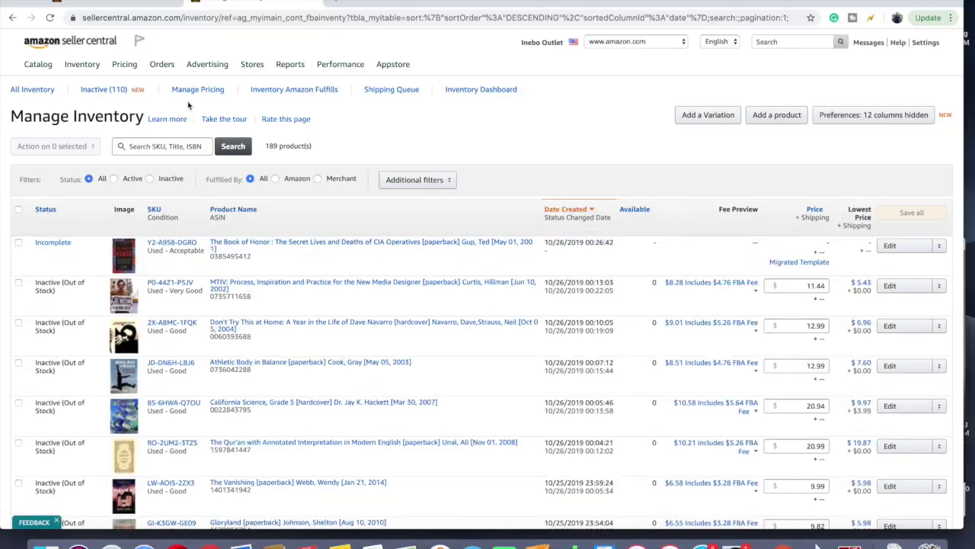
{"action": "left_click", "coordinate": [276, 179]}
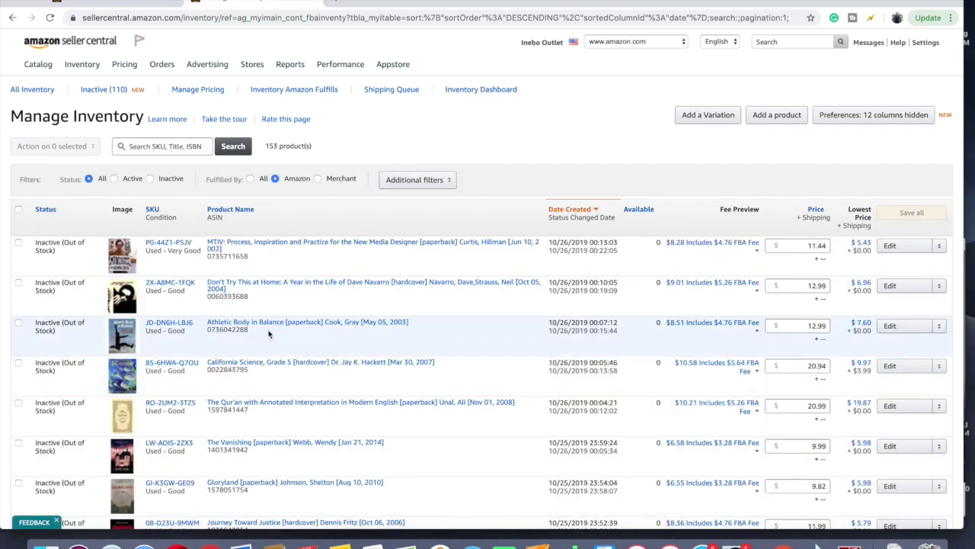
{"action": "left_click", "coordinate": [150, 179]}
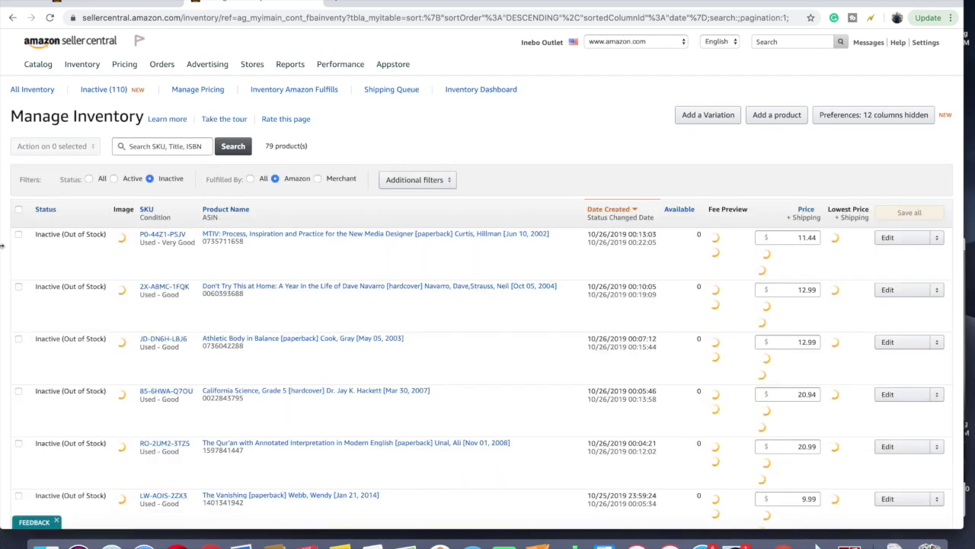
{"action": "left_click", "coordinate": [18, 210]}
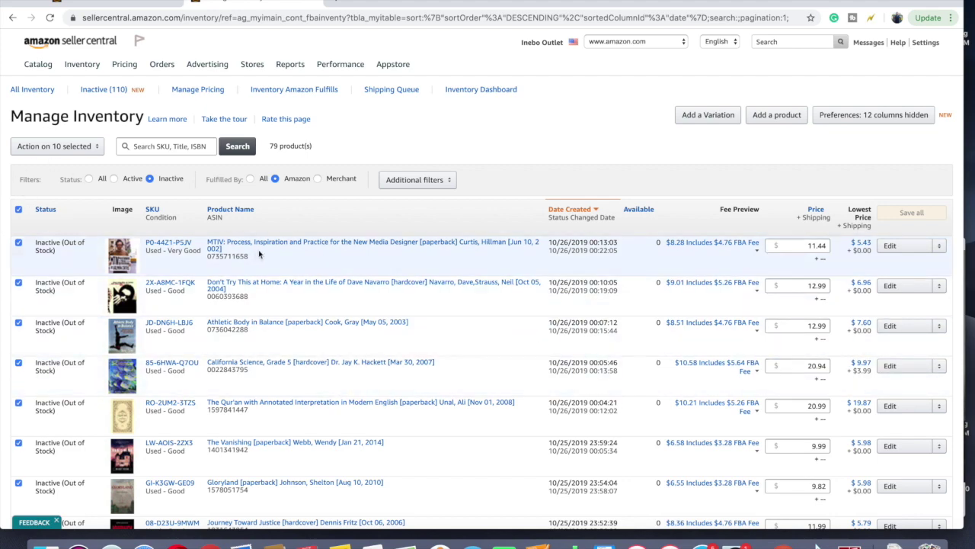
{"action": "scroll", "coordinate": [453, 285], "scroll_direction": "down", "scroll_amount": 5}
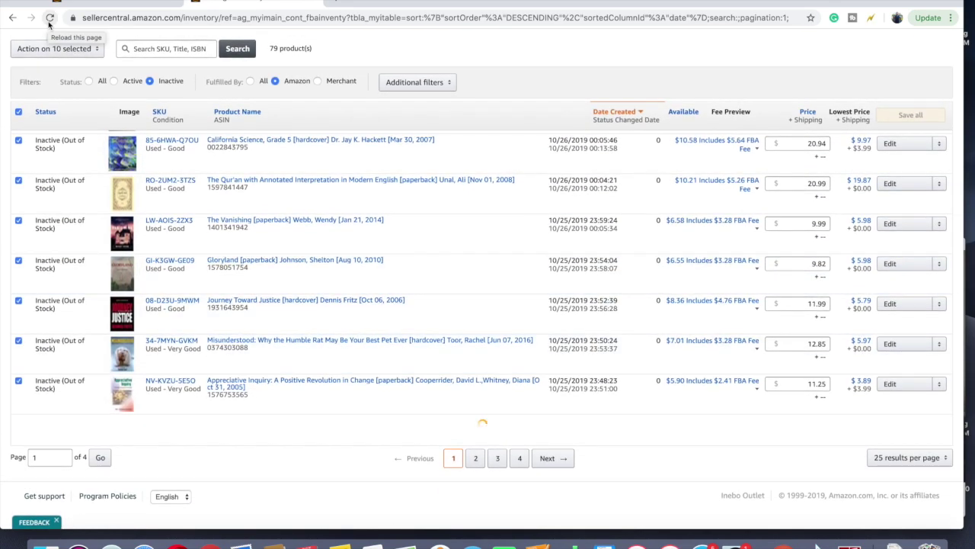
{"action": "left_click", "coordinate": [49, 17]}
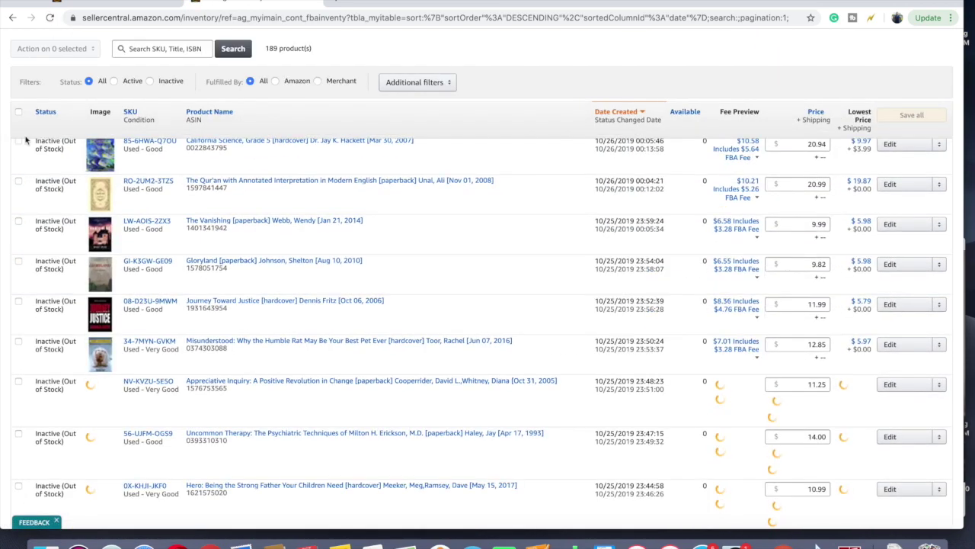
Step: Filter the inventory to inactive listings that are fulfilled by Amazon
{"action": "scroll", "coordinate": [304, 189], "scroll_direction": "down", "scroll_amount": 5}
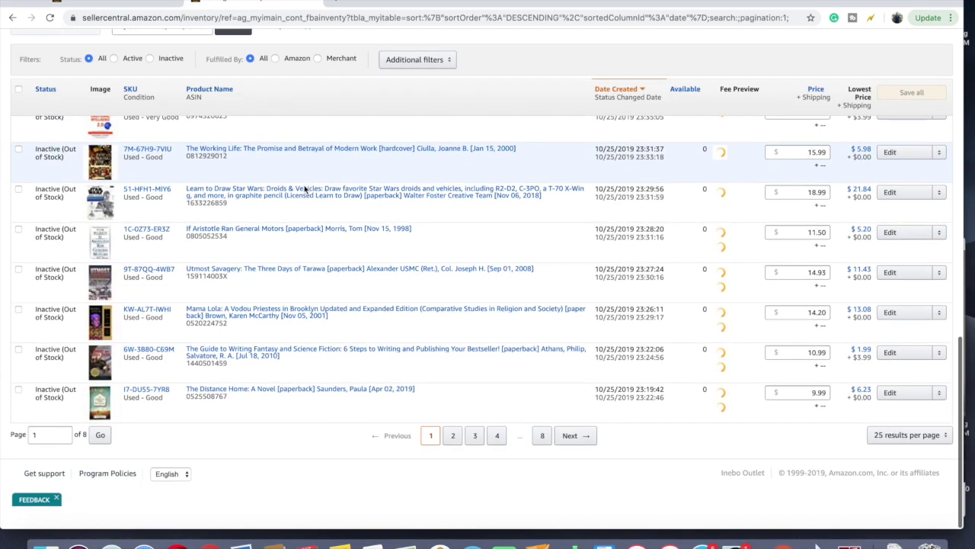
{"action": "scroll", "coordinate": [305, 189], "scroll_direction": "up", "scroll_amount": 10}
{"action": "scroll", "coordinate": [304, 189], "scroll_direction": "up", "scroll_amount": 2}
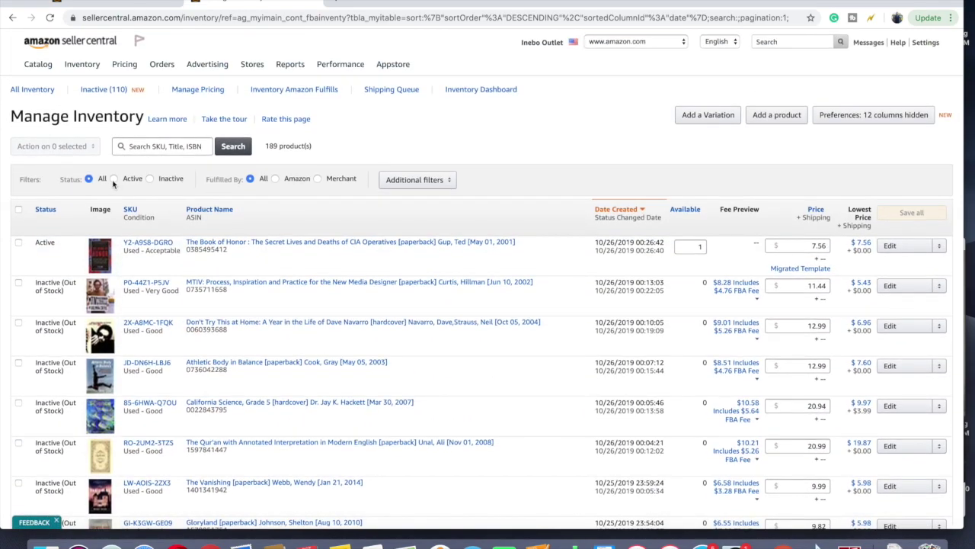
{"action": "left_click", "coordinate": [152, 179]}
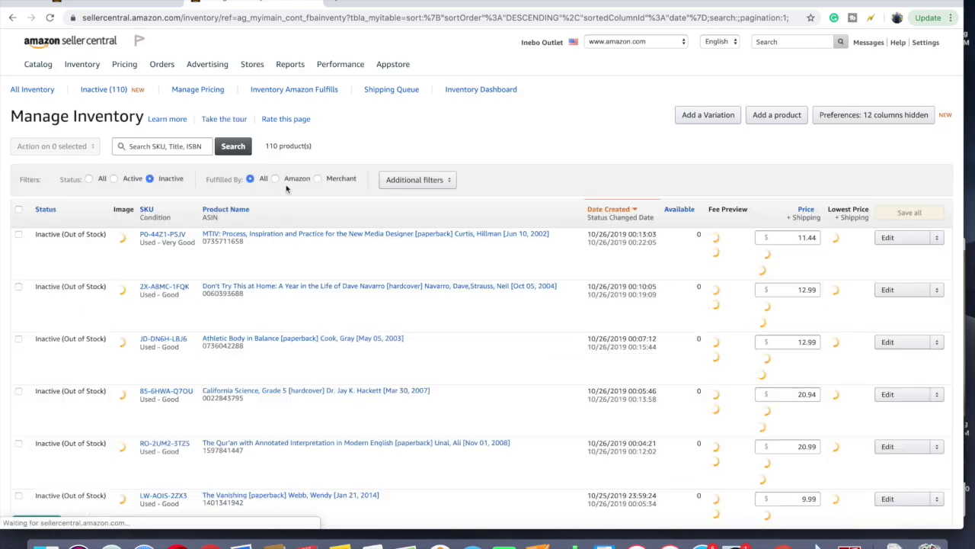
{"action": "left_click", "coordinate": [276, 179]}
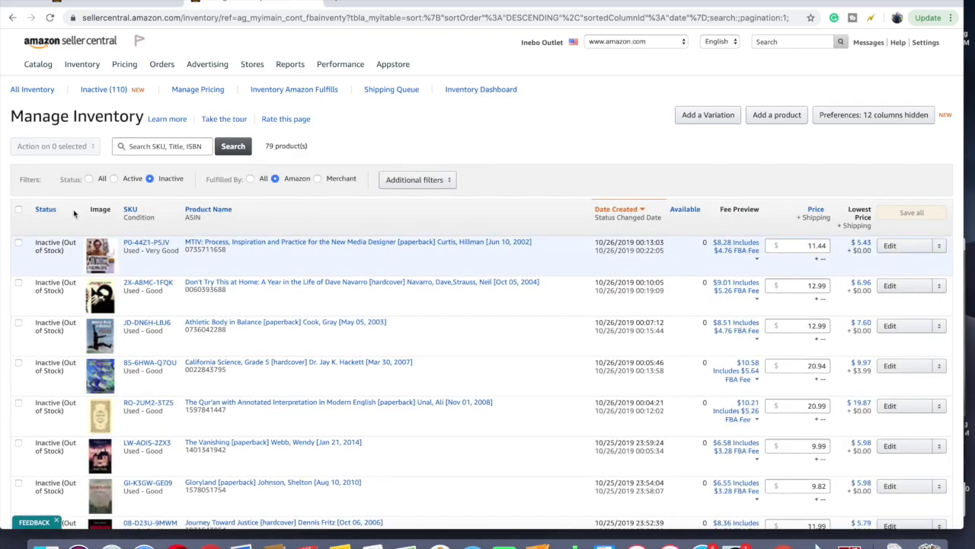
Step: Select all listings on the first page of the filtered inventory
{"action": "scroll", "coordinate": [256, 299], "scroll_direction": "down", "scroll_amount": 10}
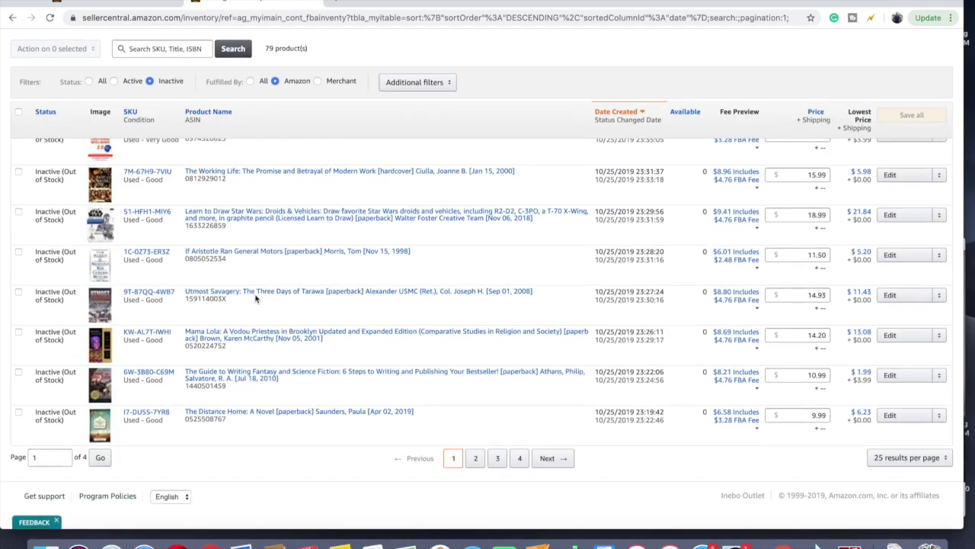
{"action": "scroll", "coordinate": [256, 299], "scroll_direction": "up", "scroll_amount": 10}
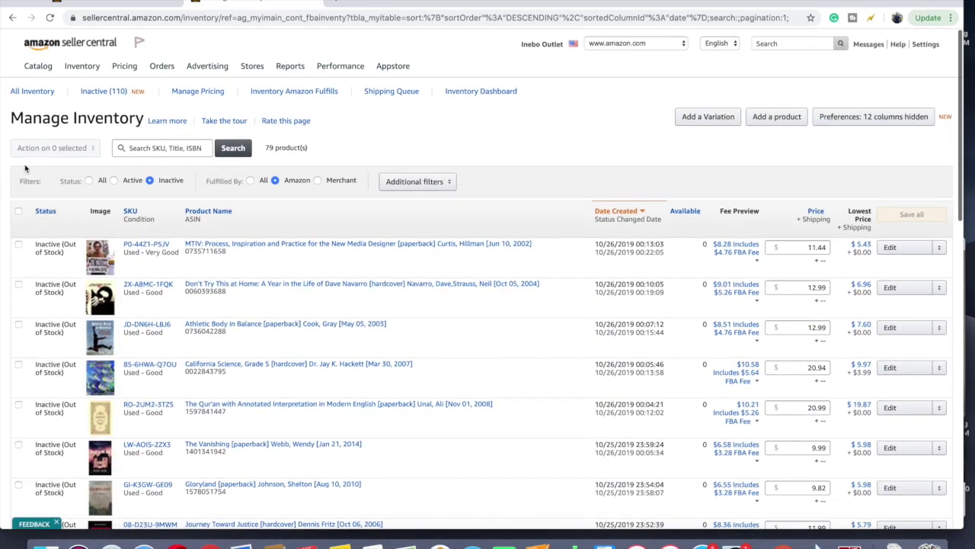
{"action": "left_click", "coordinate": [19, 210]}
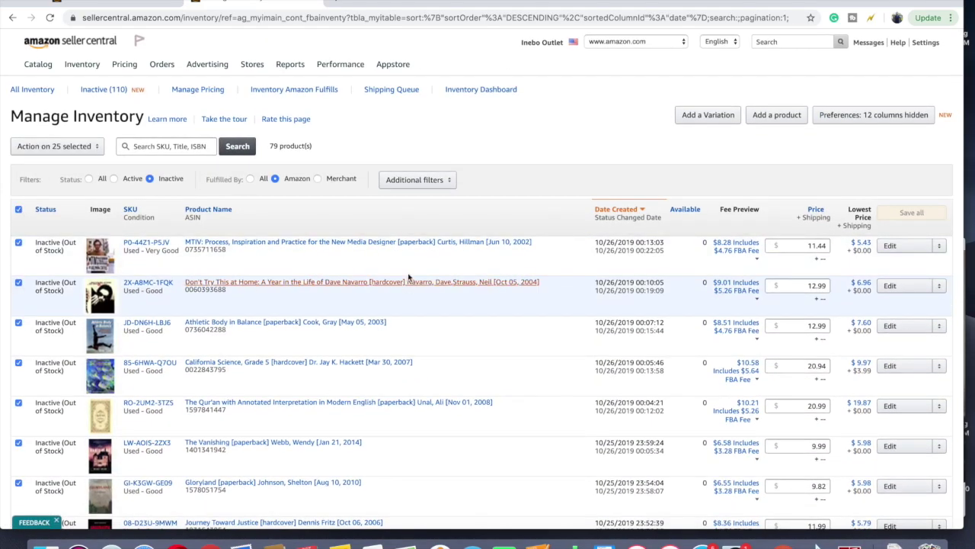
Step: Add every listing on page 2 to the selection except Rich Dad's Increase Your Financial IQ
{"action": "scroll", "coordinate": [627, 249], "scroll_direction": "down", "scroll_amount": 10}
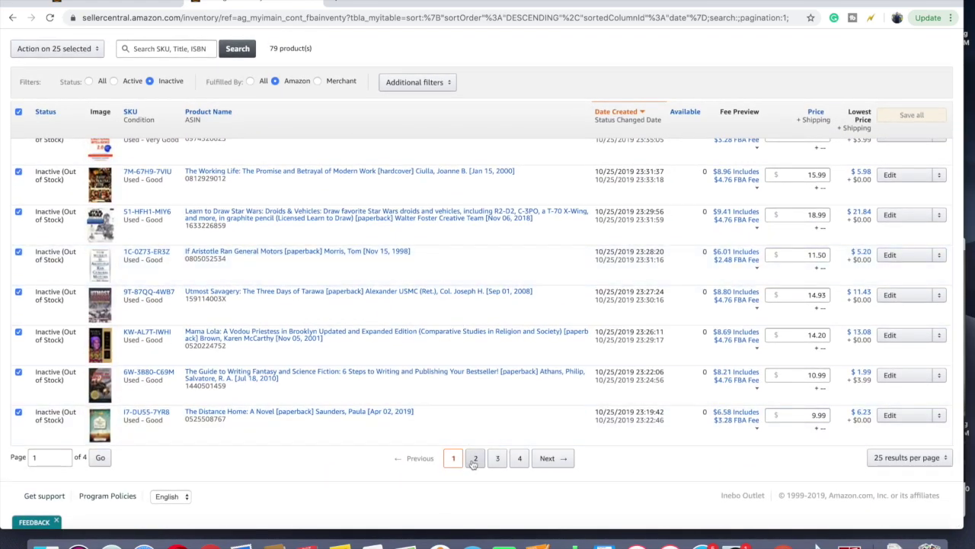
{"action": "left_click", "coordinate": [476, 458]}
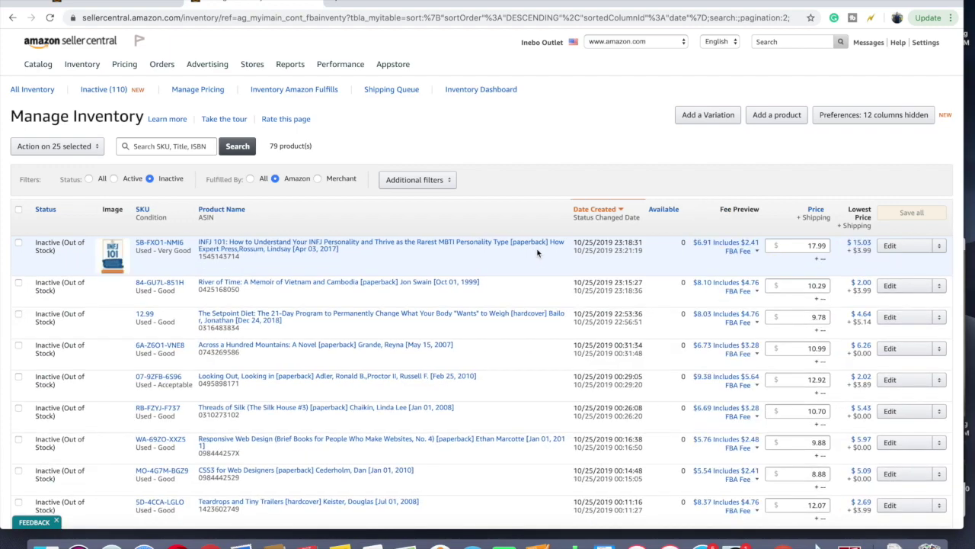
{"action": "scroll", "coordinate": [369, 281], "scroll_direction": "down", "scroll_amount": 5}
{"action": "scroll", "coordinate": [368, 281], "scroll_direction": "down", "scroll_amount": 5}
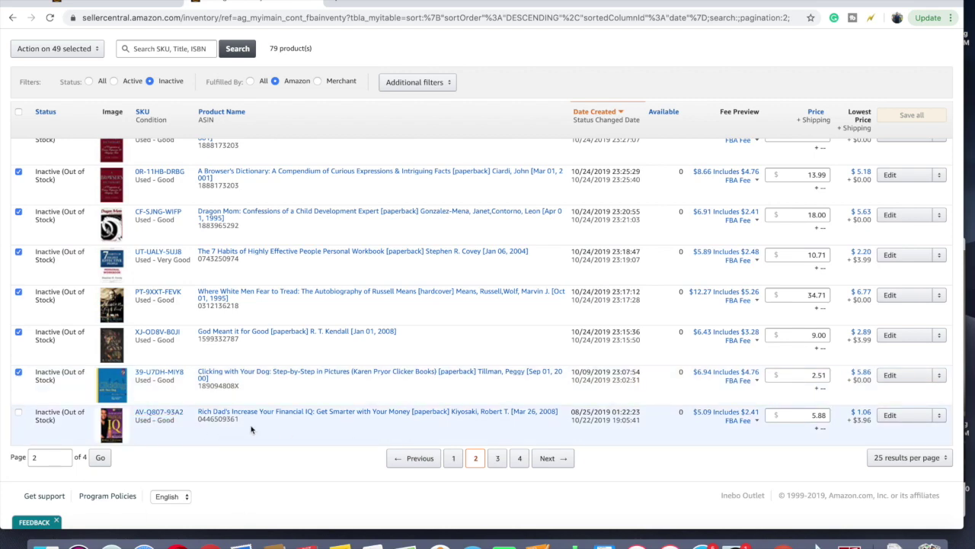
Step: Deselect the duplicate A Browser's Dictionary listing with SKU 0R-11HB-DRBG and delete its product and listing
{"action": "scroll", "coordinate": [279, 307], "scroll_direction": "up", "scroll_amount": 5}
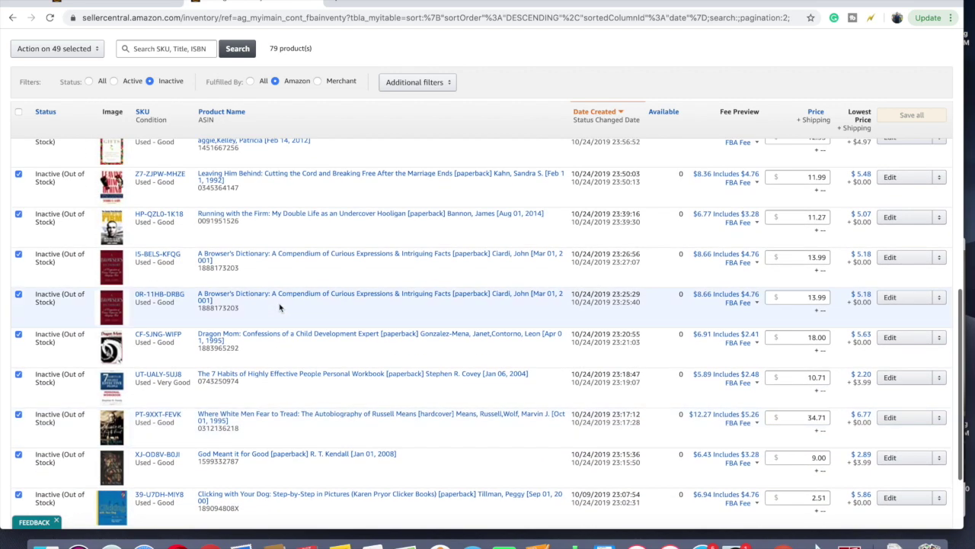
{"action": "scroll", "coordinate": [279, 305], "scroll_direction": "down", "scroll_amount": 1}
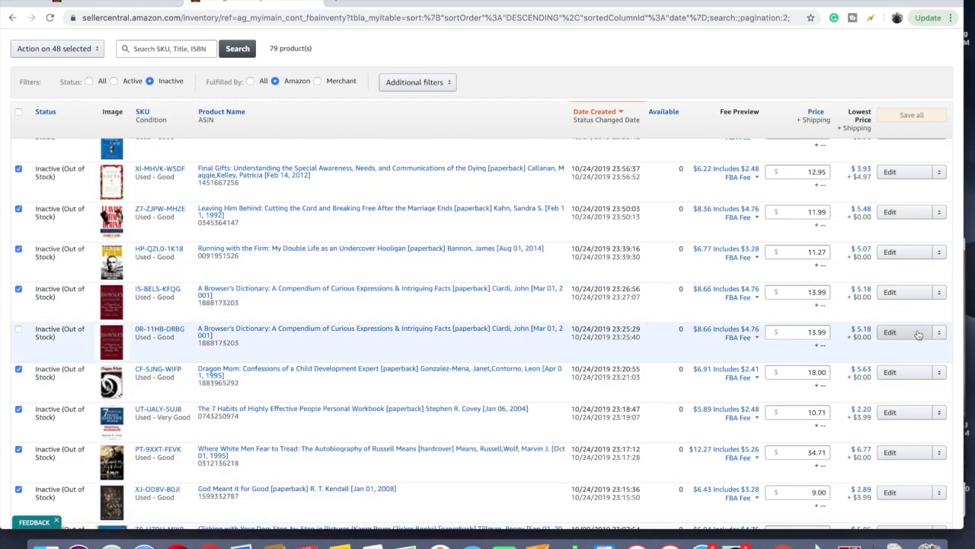
{"action": "left_click", "coordinate": [941, 333]}
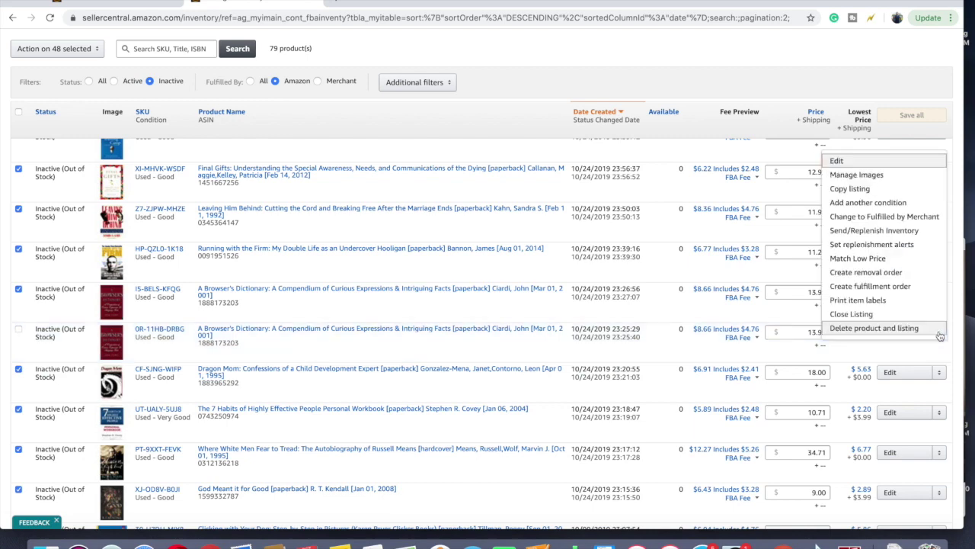
{"action": "left_click", "coordinate": [877, 329]}
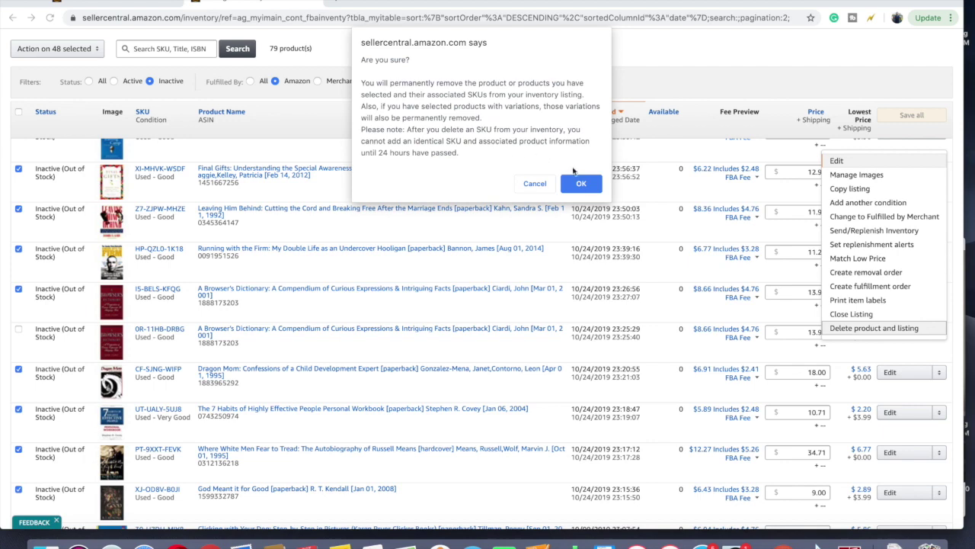
{"action": "left_click", "coordinate": [581, 184]}
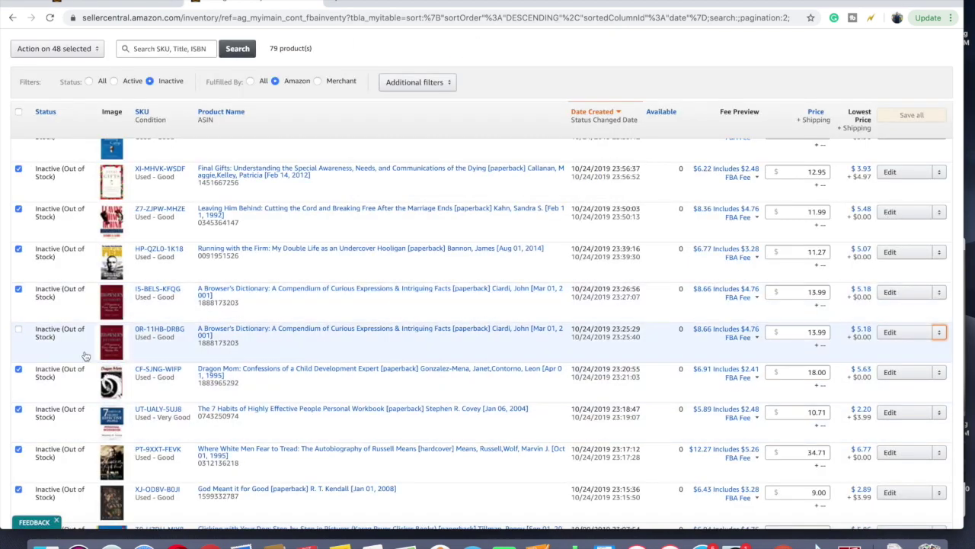
Step: Review the selected listings on page 2 and page 1 of the inventory
{"action": "scroll", "coordinate": [277, 342], "scroll_direction": "up", "scroll_amount": 3}
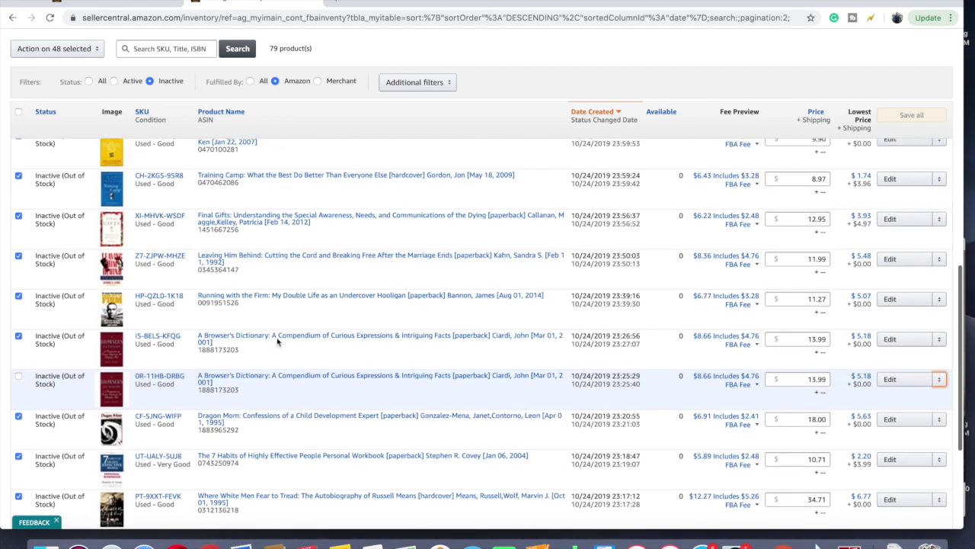
{"action": "scroll", "coordinate": [277, 342], "scroll_direction": "up", "scroll_amount": 6}
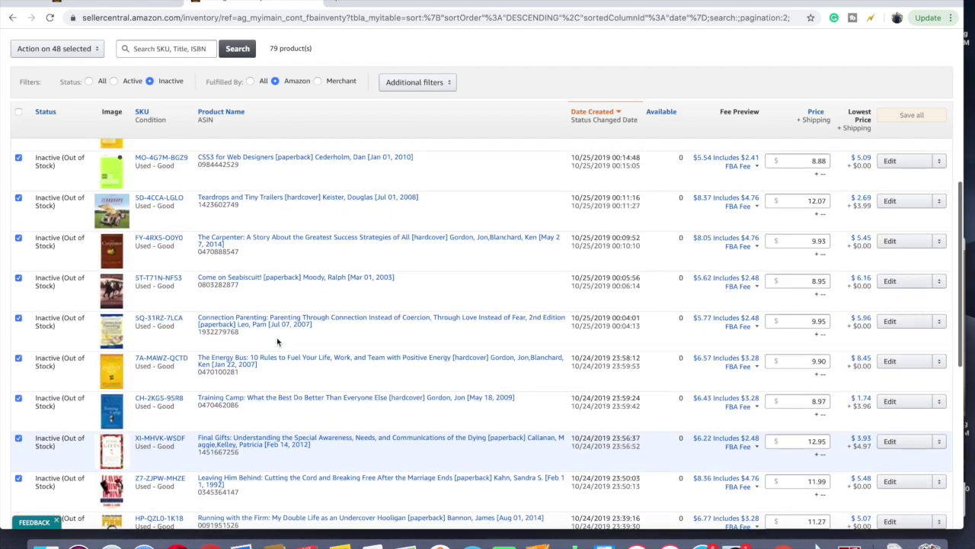
{"action": "scroll", "coordinate": [277, 342], "scroll_direction": "up", "scroll_amount": 4}
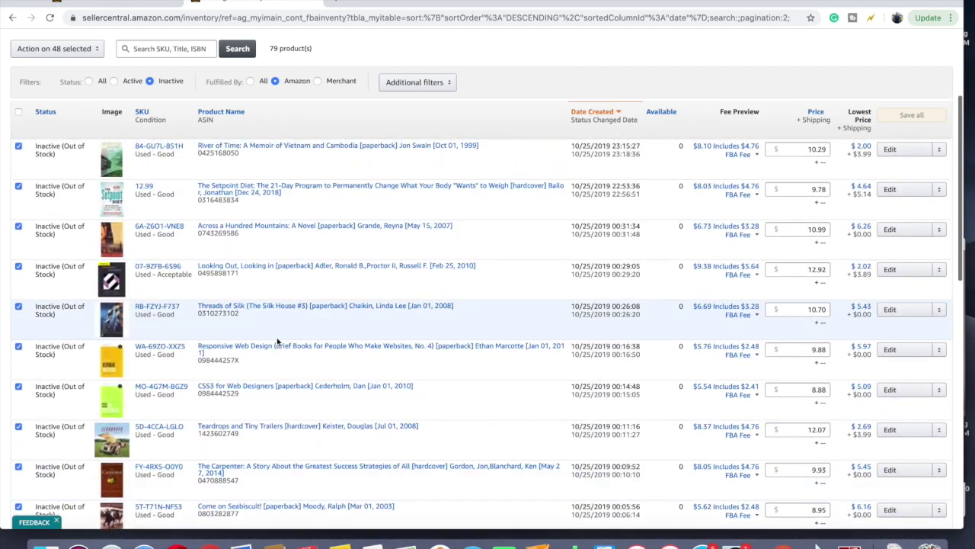
{"action": "scroll", "coordinate": [277, 342], "scroll_direction": "down", "scroll_amount": 15}
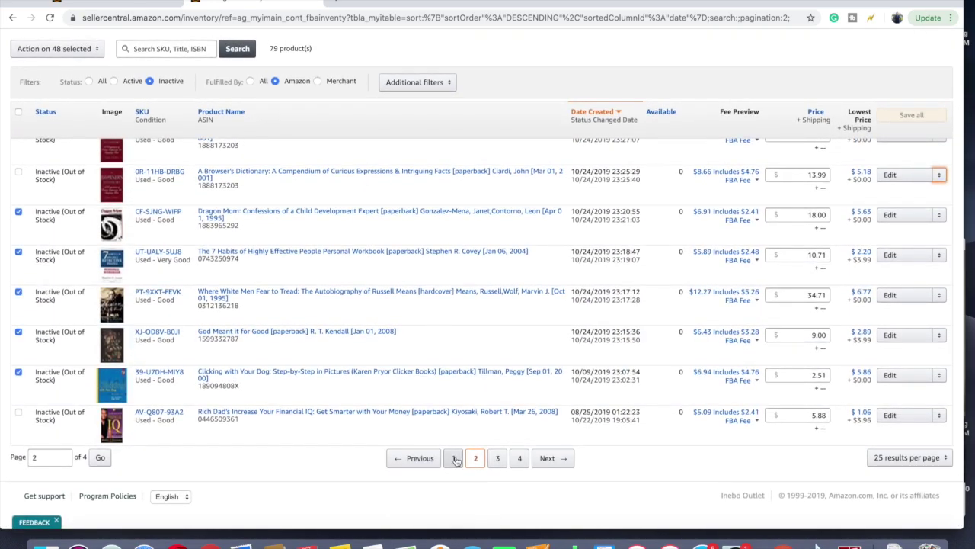
{"action": "left_click", "coordinate": [454, 458]}
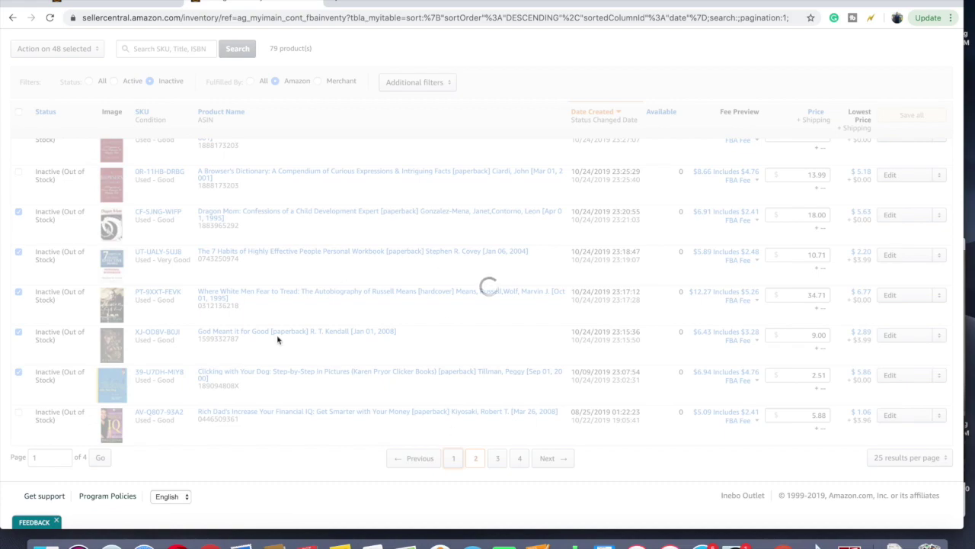
{"action": "scroll", "coordinate": [414, 292], "scroll_direction": "down", "scroll_amount": 3}
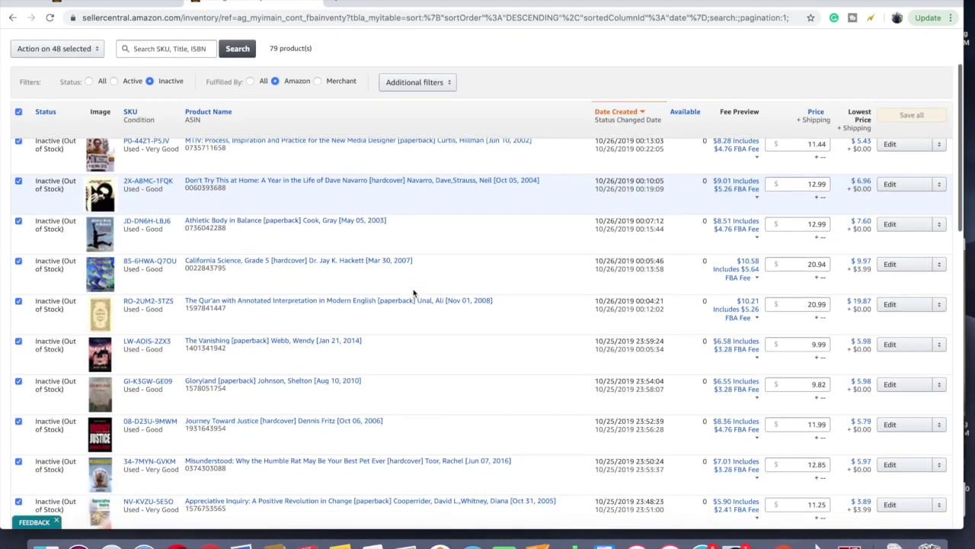
{"action": "scroll", "coordinate": [413, 292], "scroll_direction": "down", "scroll_amount": 5}
{"action": "scroll", "coordinate": [413, 291], "scroll_direction": "up", "scroll_amount": 1}
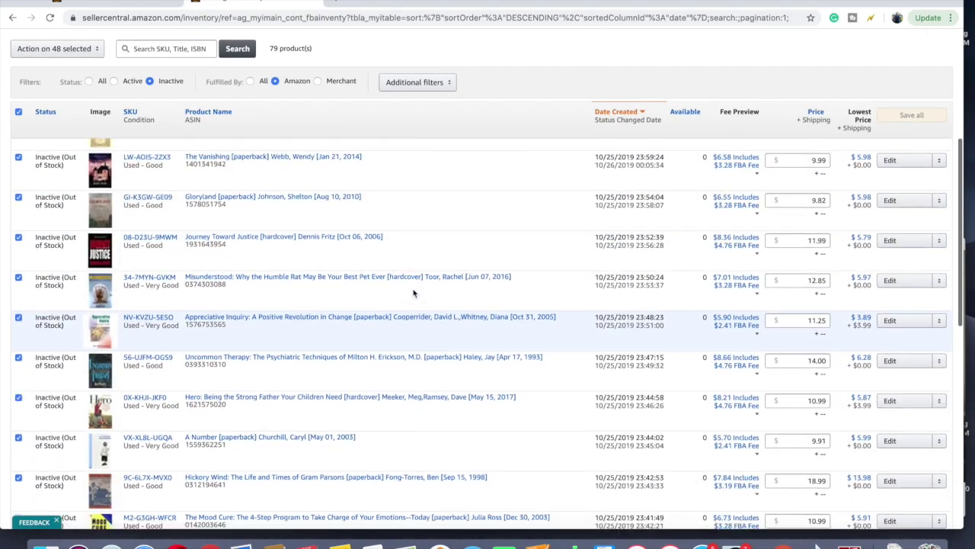
{"action": "scroll", "coordinate": [414, 292], "scroll_direction": "down", "scroll_amount": 10}
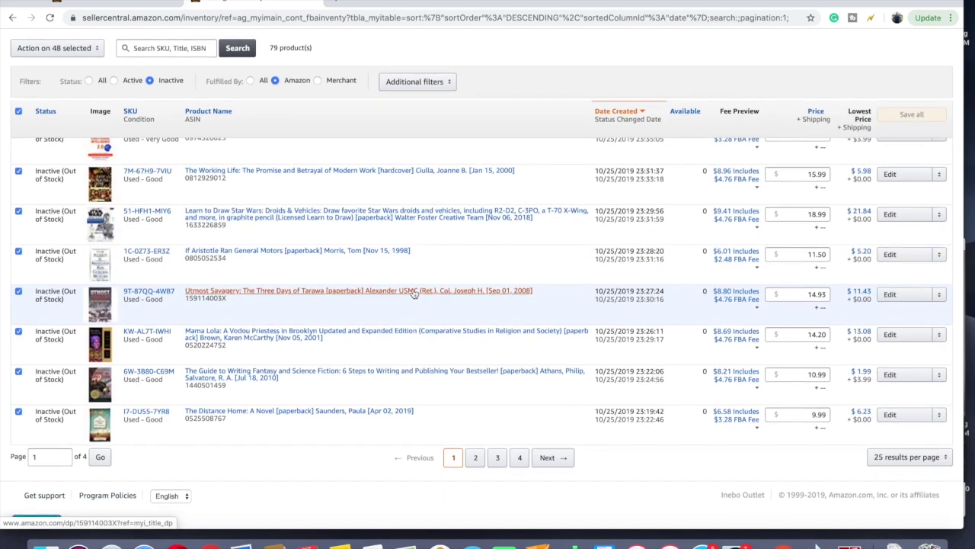
{"action": "scroll", "coordinate": [414, 291], "scroll_direction": "up", "scroll_amount": 15}
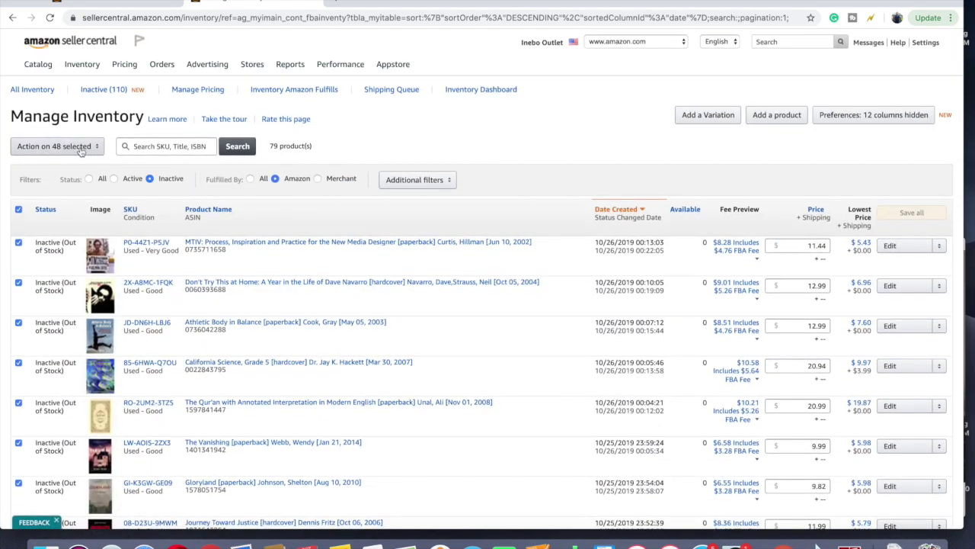
Step: Send/replenish inventory for all selected listings, confirm the action, and continue to a shipping plan with the Individual products packing type
{"action": "left_click", "coordinate": [81, 150]}
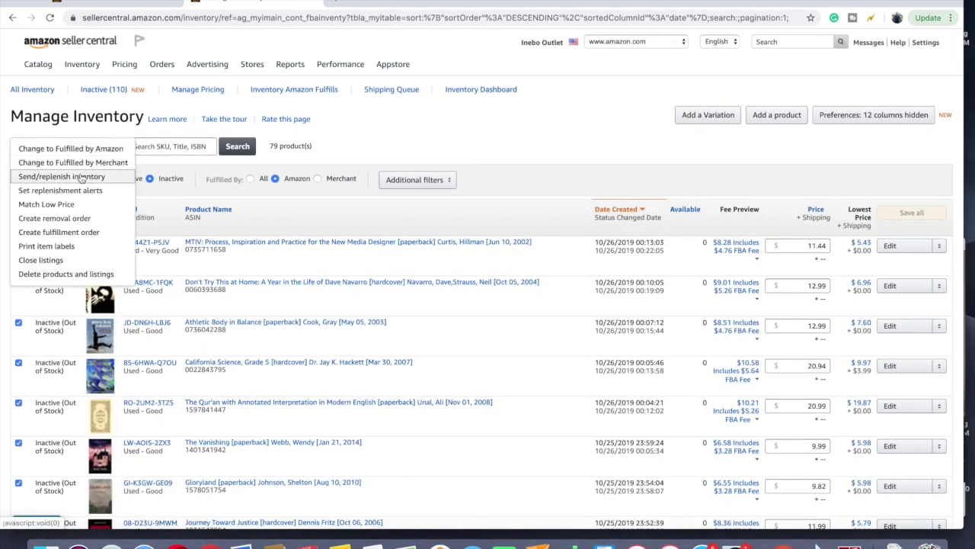
{"action": "left_click", "coordinate": [81, 177]}
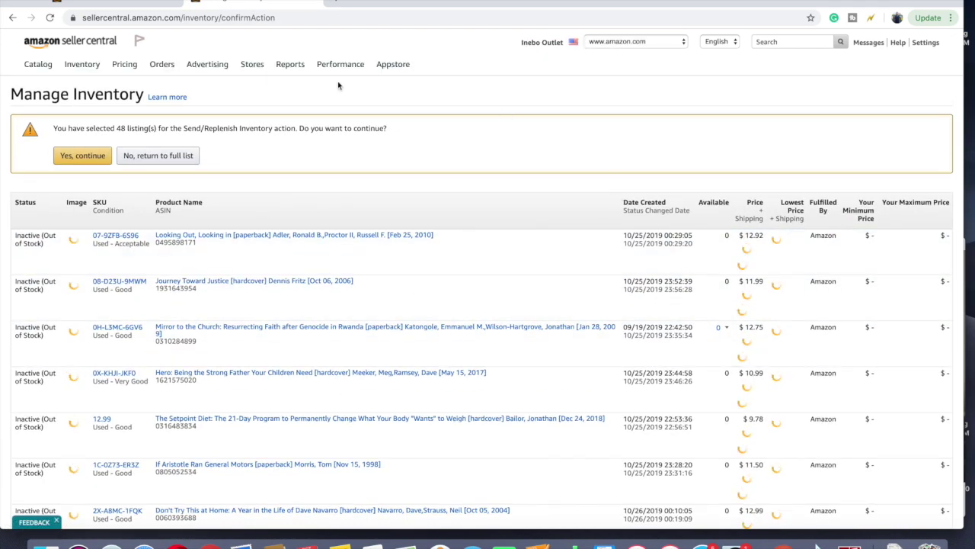
{"action": "left_click", "coordinate": [83, 156]}
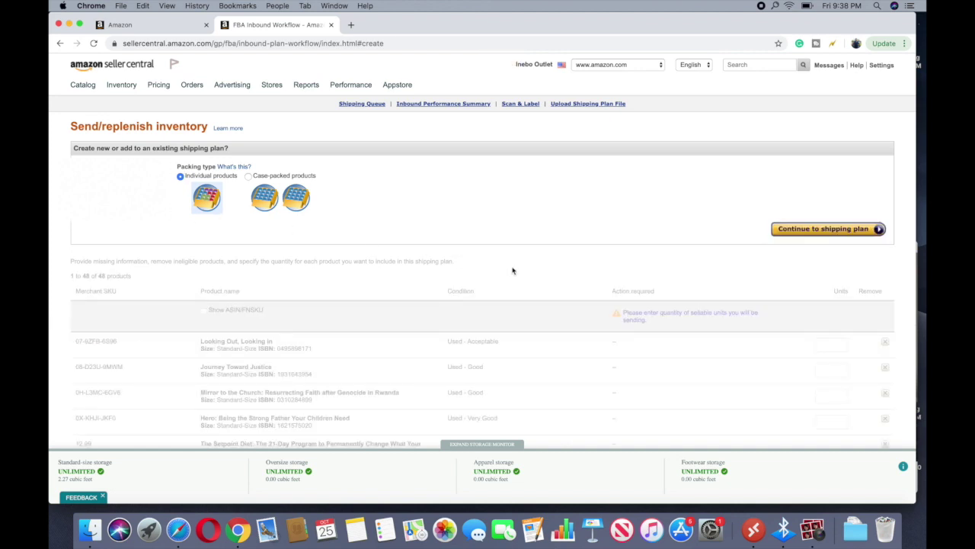
{"action": "left_click", "coordinate": [849, 230]}
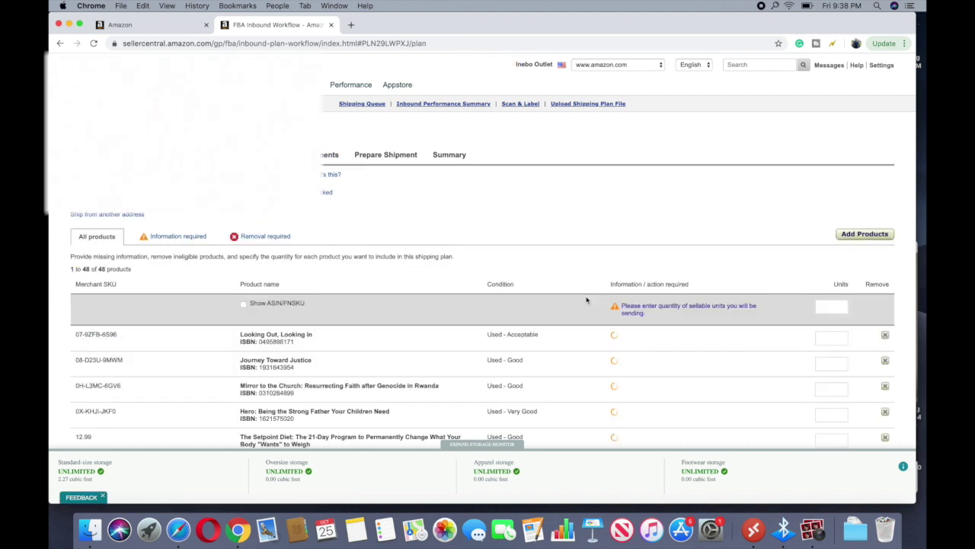
Step: Set the quantity of every product in the shipping plan to 1 unit
{"action": "scroll", "coordinate": [638, 258], "scroll_direction": "down", "scroll_amount": 3}
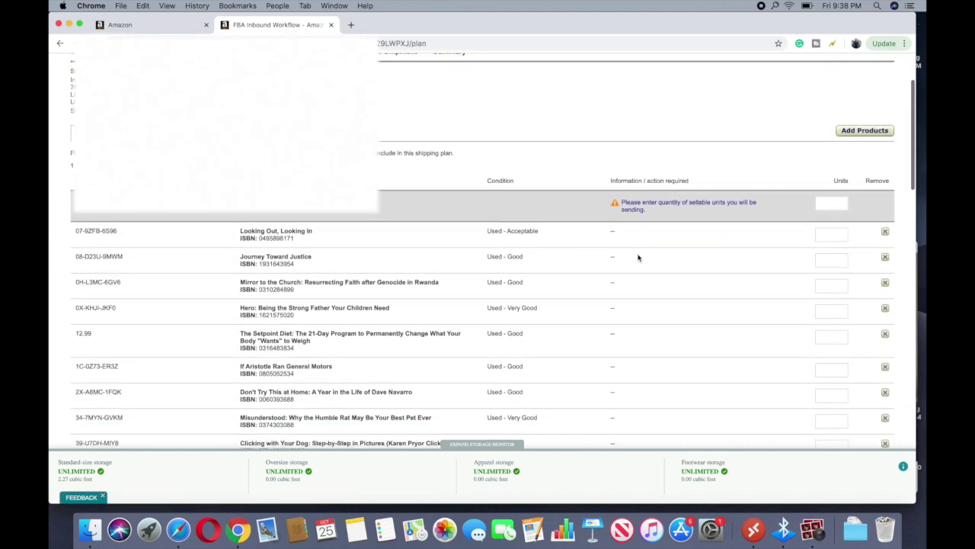
{"action": "scroll", "coordinate": [638, 258], "scroll_direction": "down", "scroll_amount": 3}
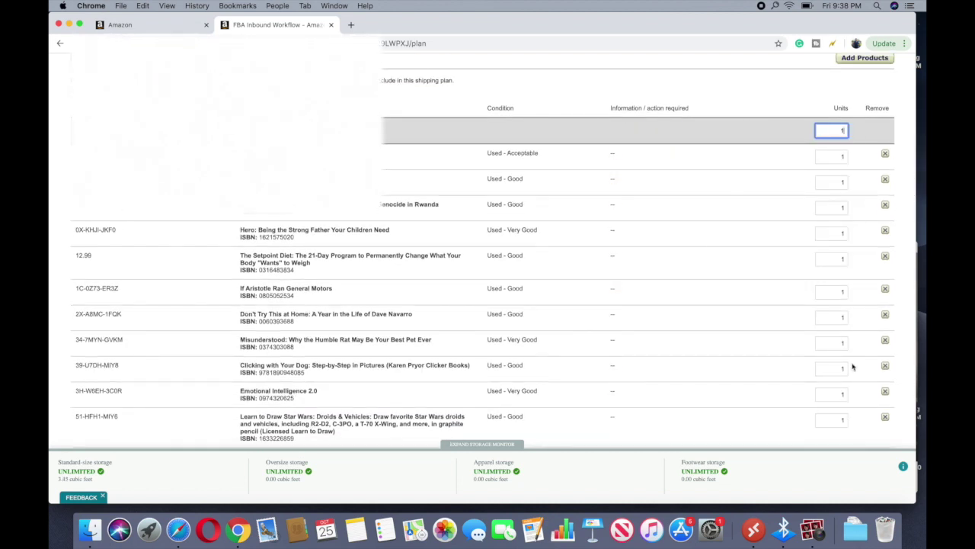
Step: Continue from the quantities to product preparation and set Merchant as the preparer for all products
{"action": "scroll", "coordinate": [638, 248], "scroll_direction": "down", "scroll_amount": 20}
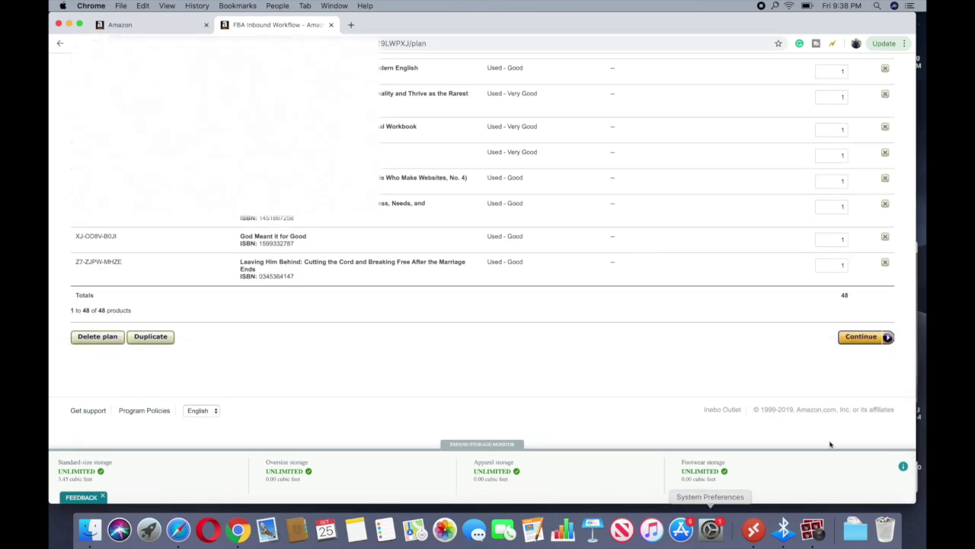
{"action": "left_click", "coordinate": [870, 340]}
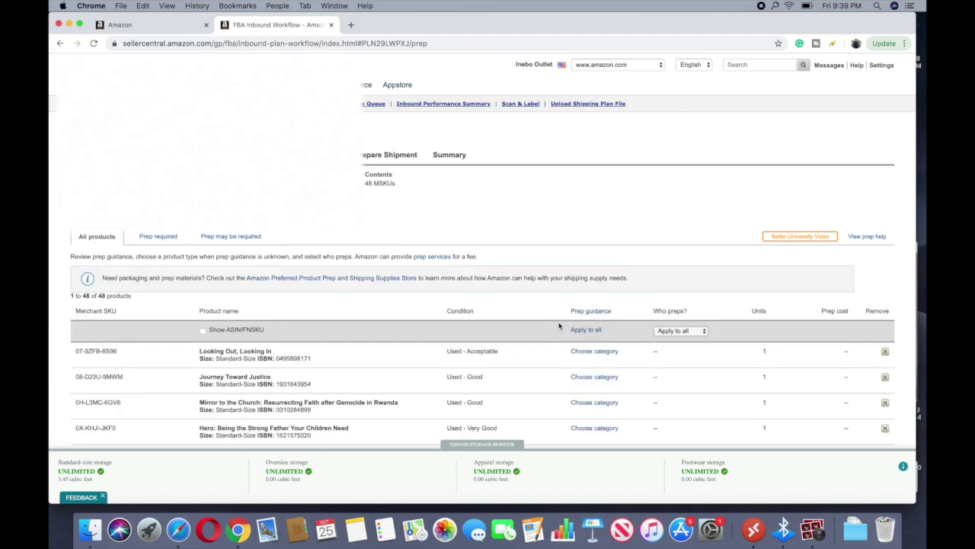
{"action": "scroll", "coordinate": [640, 203], "scroll_direction": "down", "scroll_amount": 3}
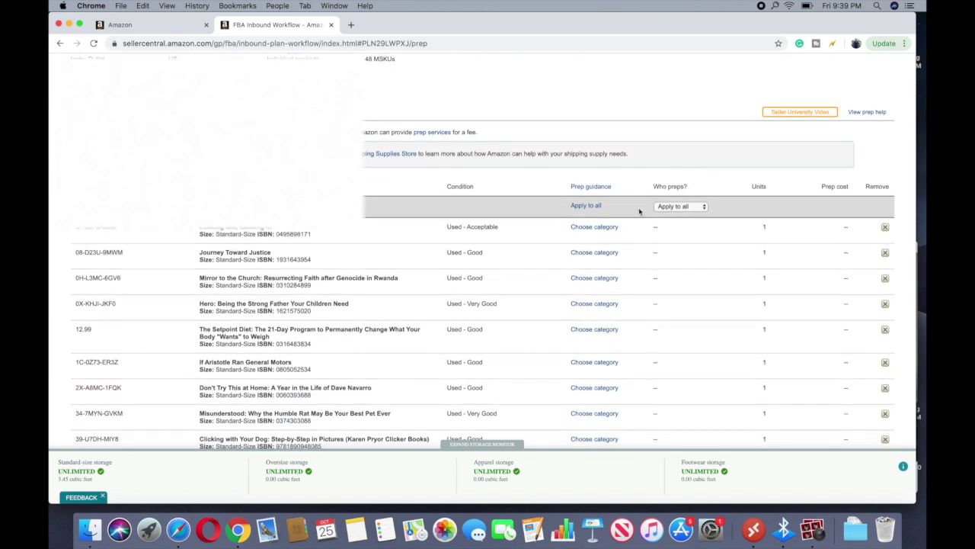
{"action": "left_click", "coordinate": [702, 210]}
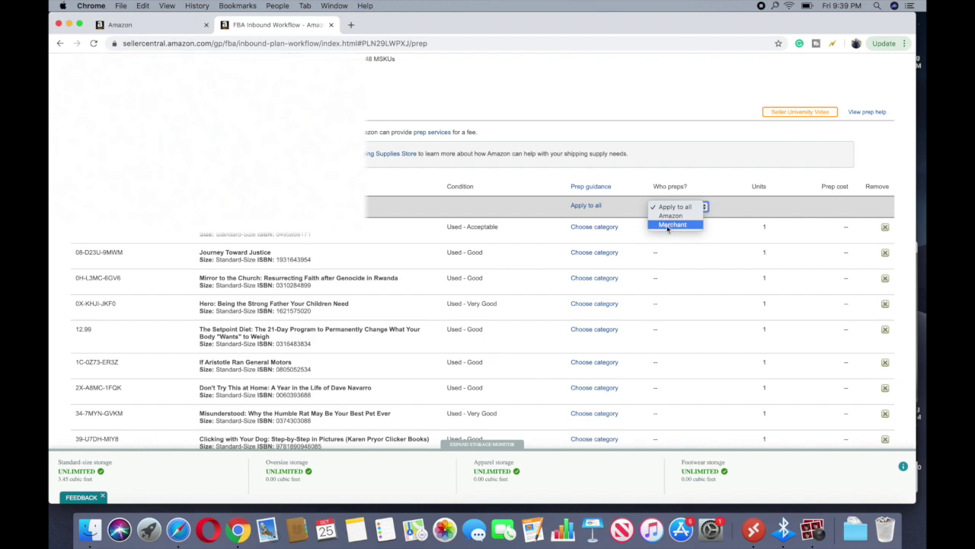
{"action": "left_click", "coordinate": [672, 225]}
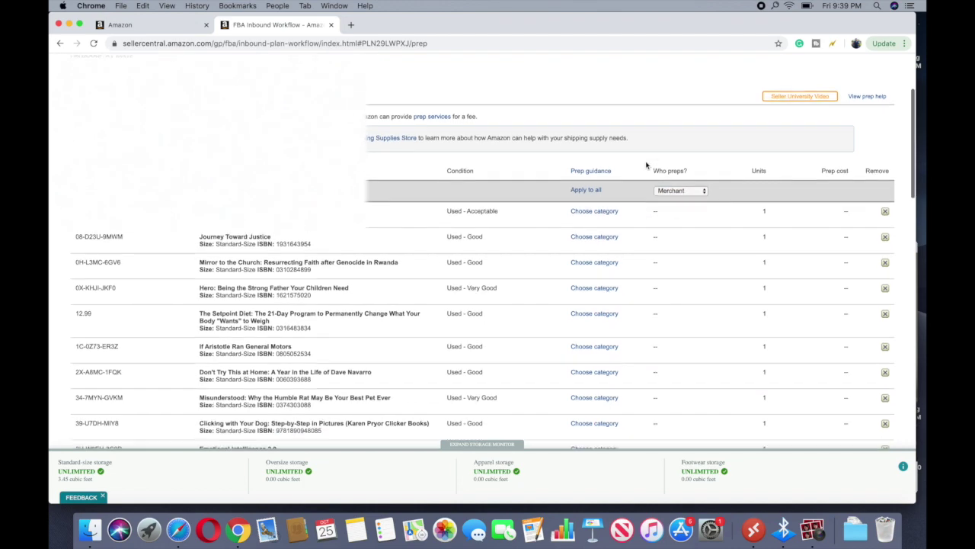
Step: Continue to product labeling and generate the labels for all listed products as 30-up 1" x 2-5/8" labels on US Letter
{"action": "scroll", "coordinate": [646, 165], "scroll_direction": "down", "scroll_amount": 6}
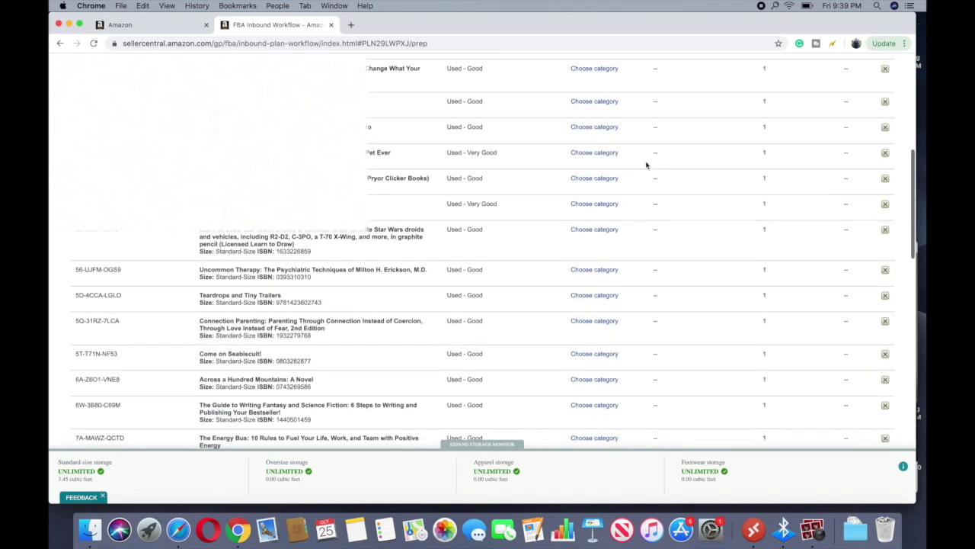
{"action": "scroll", "coordinate": [646, 164], "scroll_direction": "down", "scroll_amount": 10}
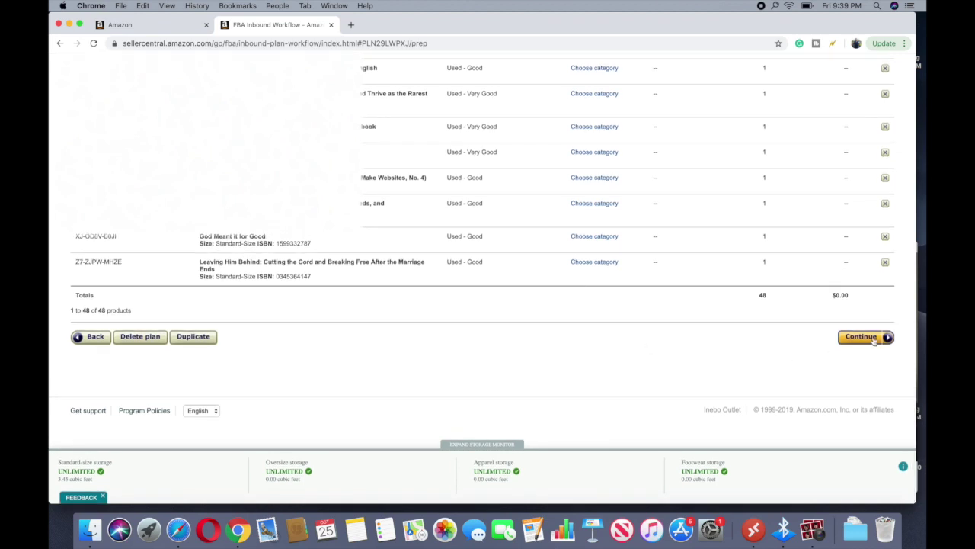
{"action": "left_click", "coordinate": [863, 337]}
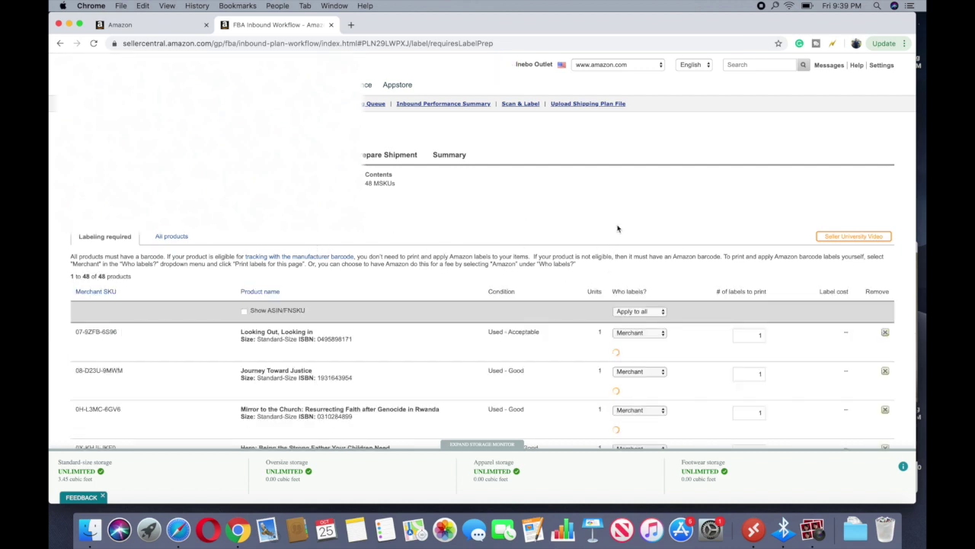
{"action": "scroll", "coordinate": [617, 229], "scroll_direction": "down", "scroll_amount": 6}
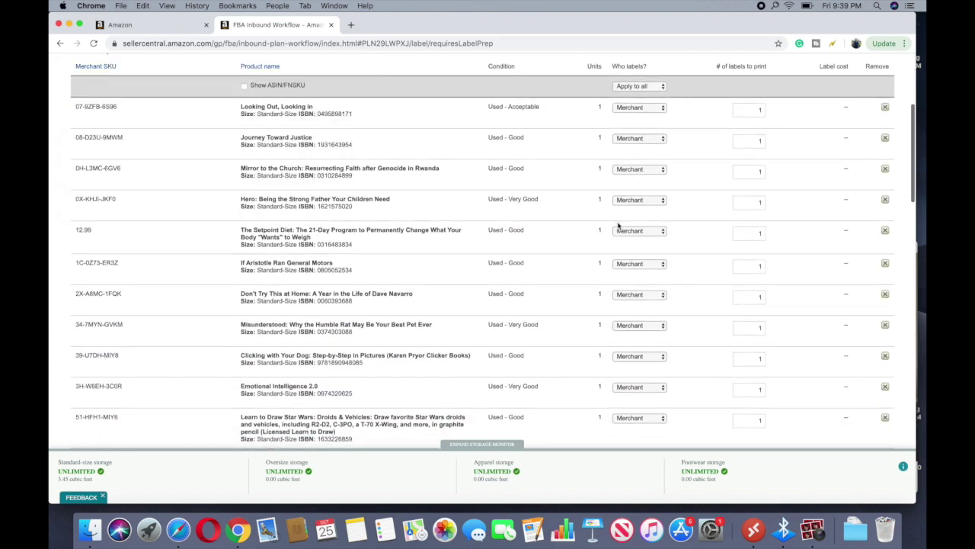
{"action": "scroll", "coordinate": [618, 225], "scroll_direction": "up", "scroll_amount": 1}
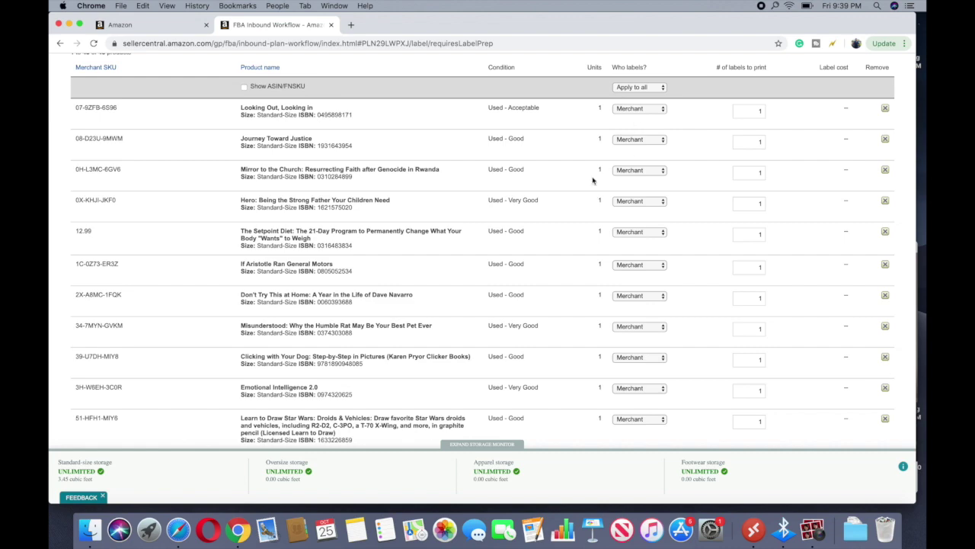
{"action": "scroll", "coordinate": [524, 162], "scroll_direction": "down", "scroll_amount": 20}
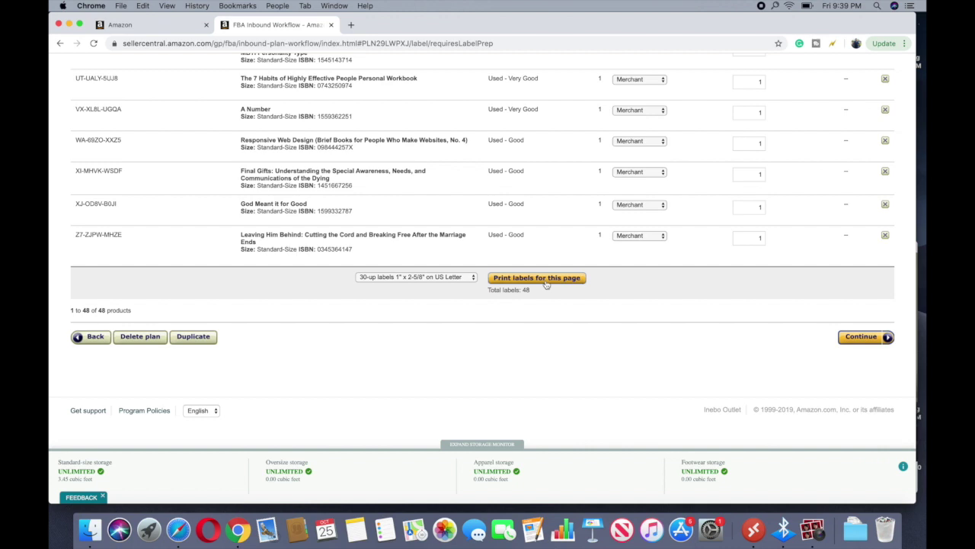
{"action": "left_click", "coordinate": [546, 279]}
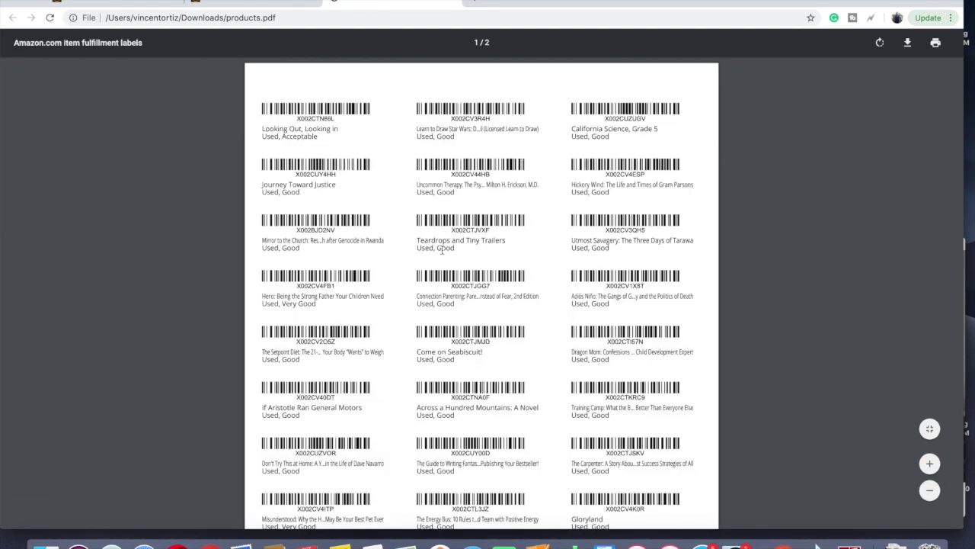
Step: Look through the item label PDF and print one copy of all pages on Letter paper with the Canon MF230
{"action": "scroll", "coordinate": [442, 252], "scroll_direction": "down", "scroll_amount": 10}
{"action": "scroll", "coordinate": [442, 250], "scroll_direction": "up", "scroll_amount": 6}
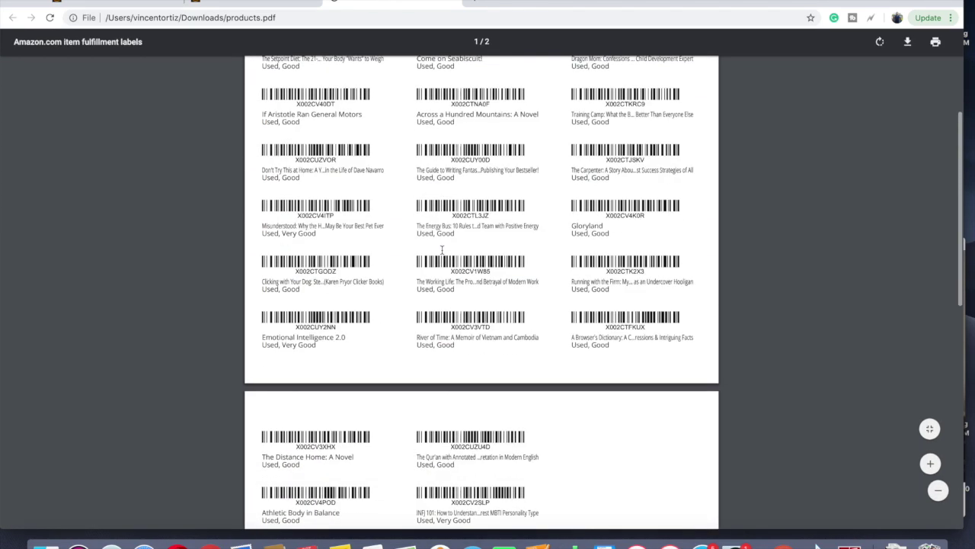
{"action": "scroll", "coordinate": [442, 250], "scroll_direction": "up", "scroll_amount": 4}
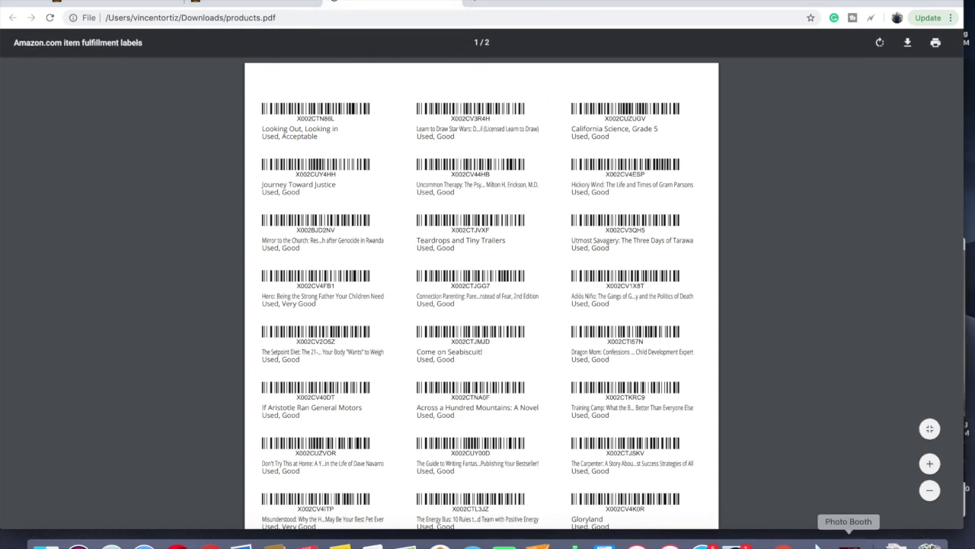
{"action": "left_click", "coordinate": [848, 544]}
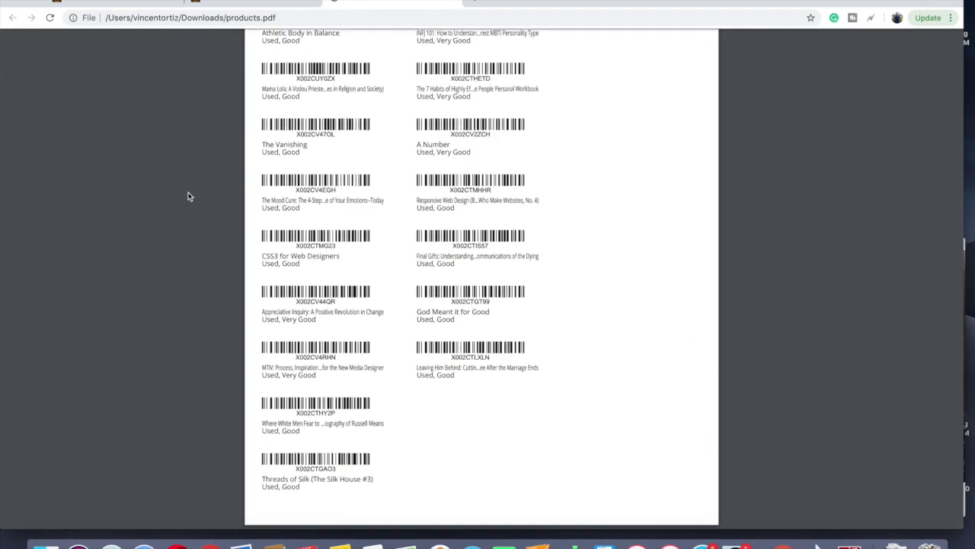
{"action": "left_click", "coordinate": [848, 545]}
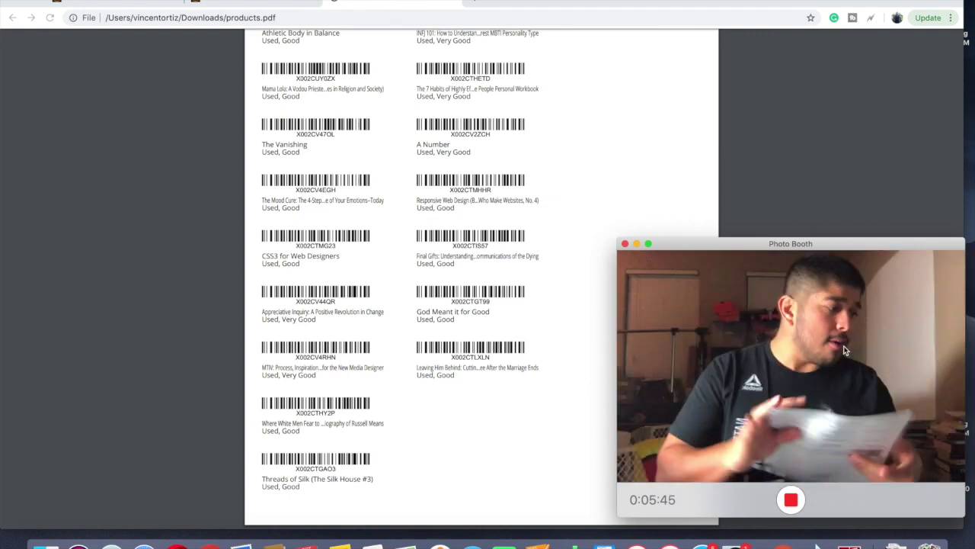
{"action": "left_click", "coordinate": [689, 71]}
{"action": "key", "text": "super+p"}
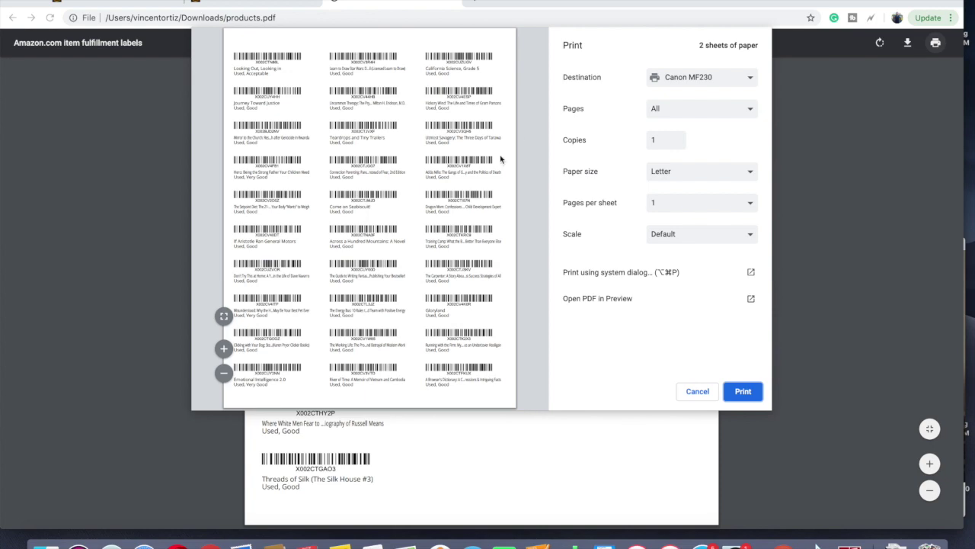
{"action": "left_click", "coordinate": [742, 391]}
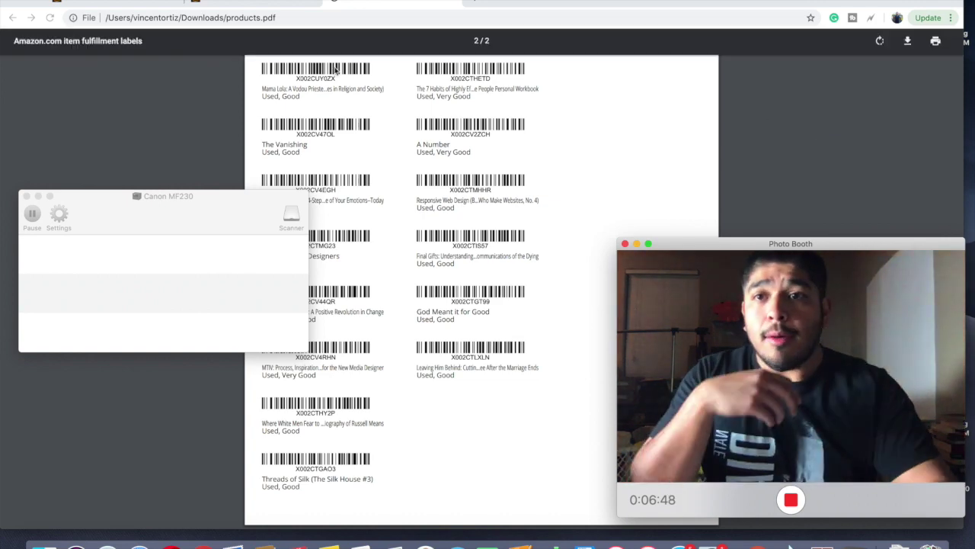
Step: Return to the shipping plan, continue to the shipment review, and approve the new shipment to ONT8 in Moreno Valley, CA
{"action": "left_click", "coordinate": [246, 2]}
{"action": "left_click", "coordinate": [246, 2]}
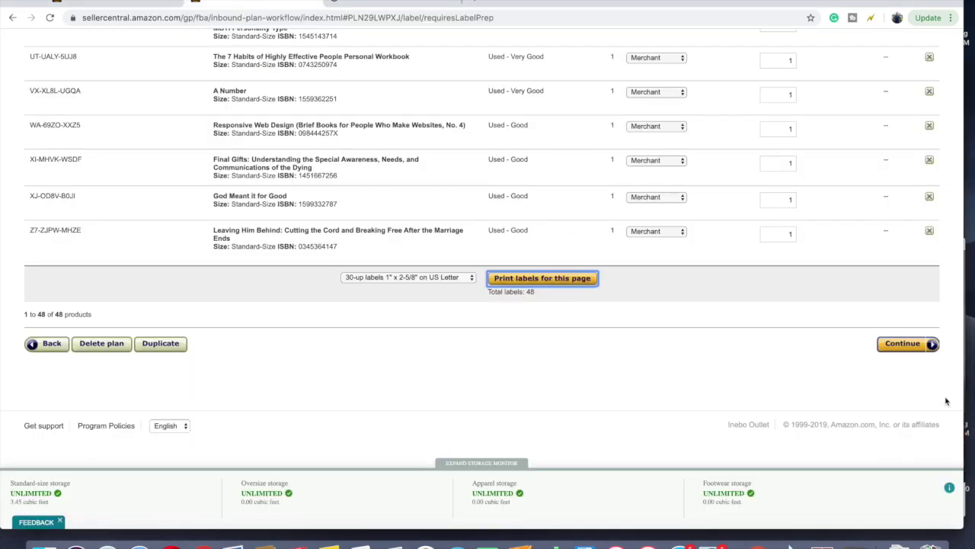
{"action": "left_click", "coordinate": [897, 342]}
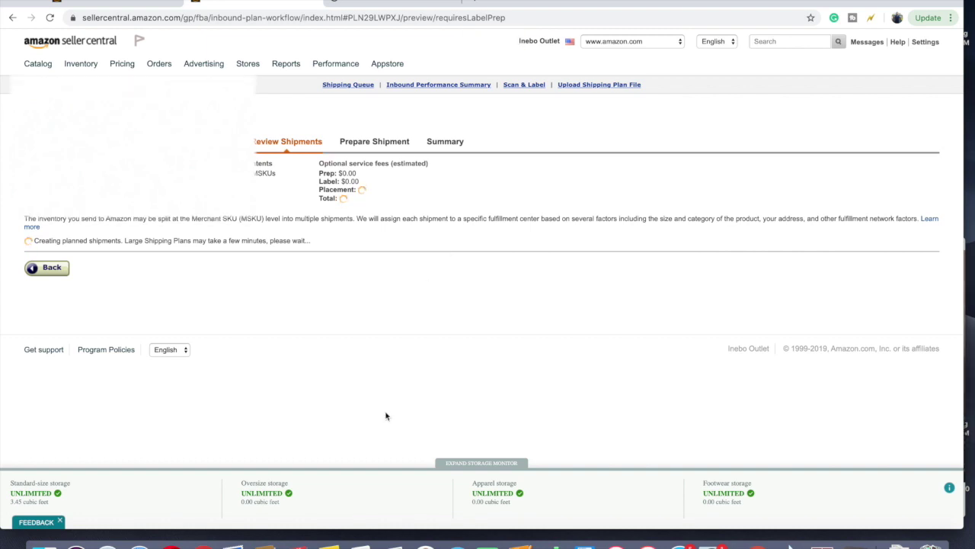
{"action": "left_click", "coordinate": [821, 541]}
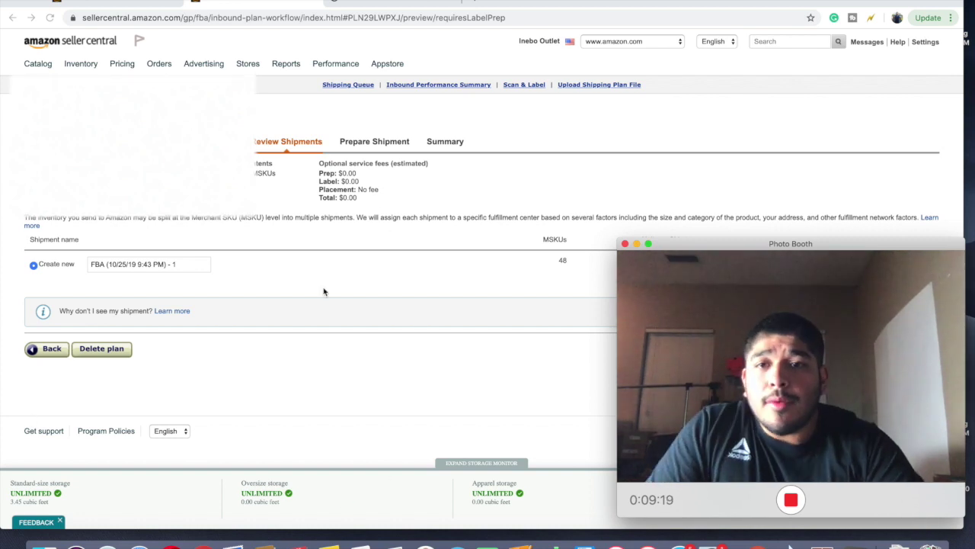
{"action": "key", "text": "super+h"}
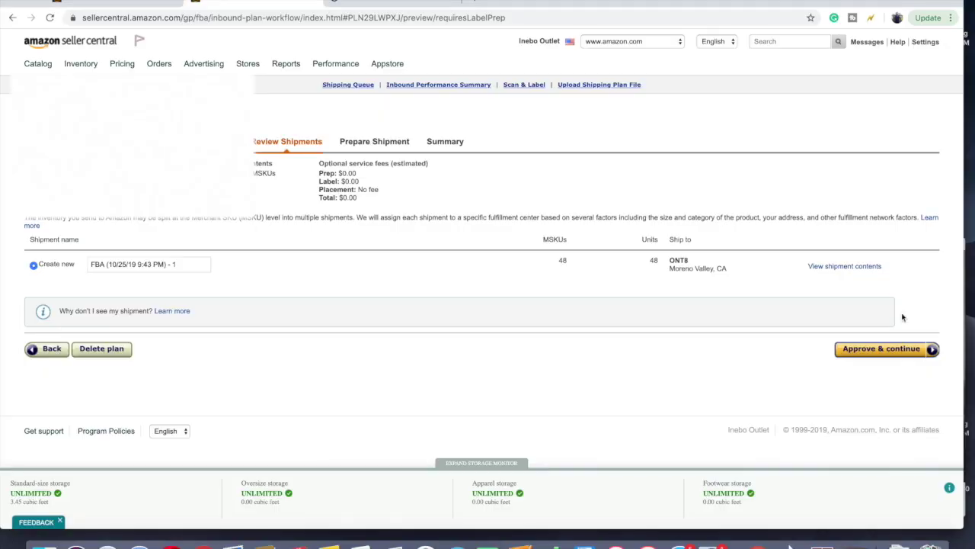
{"action": "left_click", "coordinate": [890, 354]}
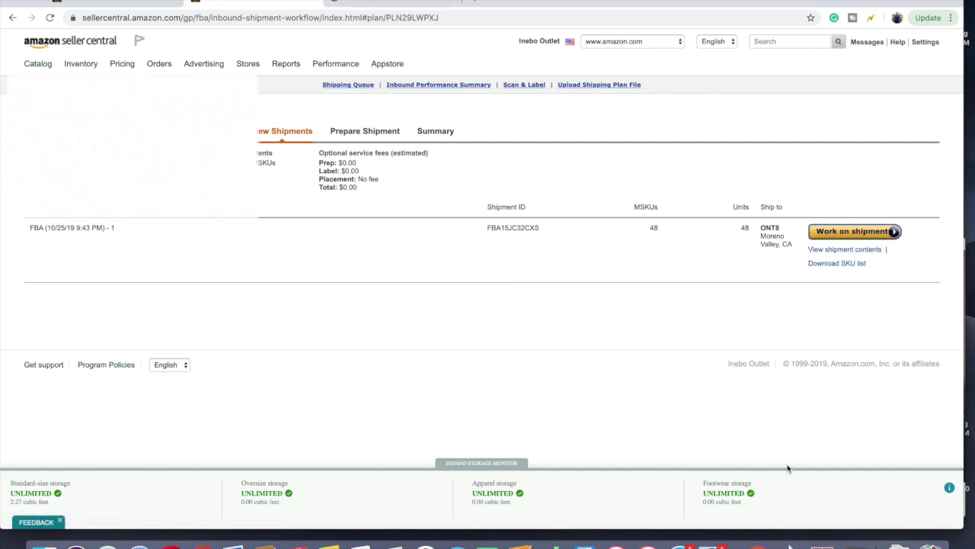
Step: Review the prepared shipment's box weight and dimensions, shipping charges and box label section, and open the shipping queue
{"action": "left_click", "coordinate": [823, 542]}
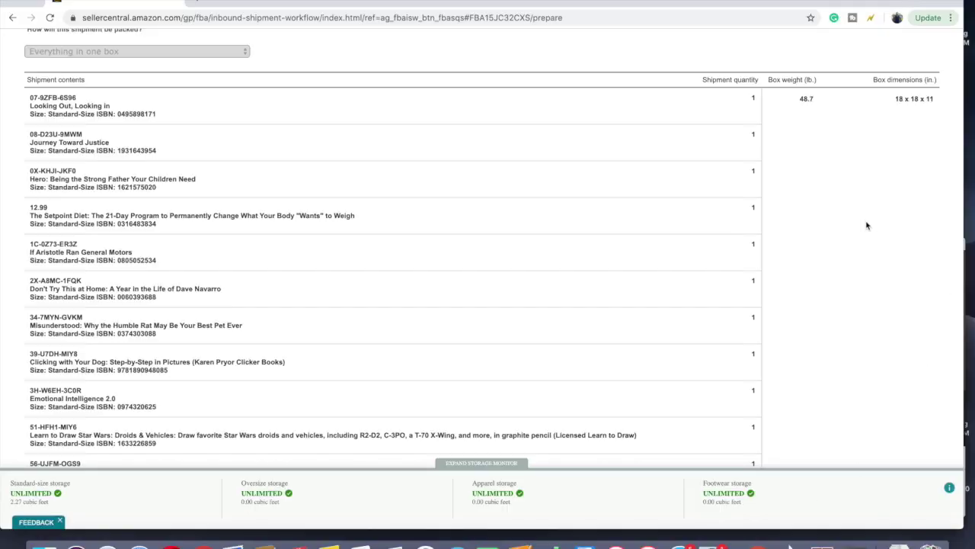
{"action": "scroll", "coordinate": [866, 225], "scroll_direction": "down", "scroll_amount": 2}
{"action": "scroll", "coordinate": [867, 225], "scroll_direction": "up", "scroll_amount": 1}
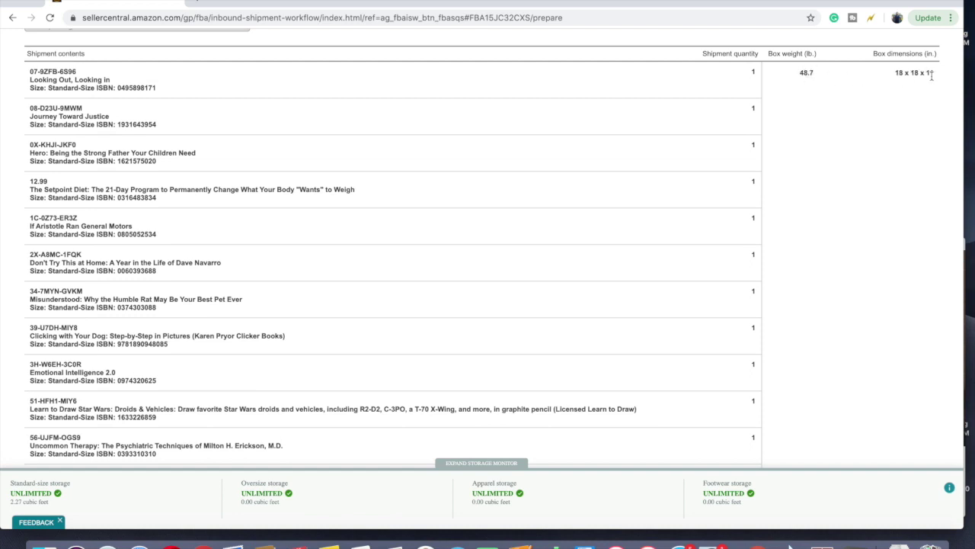
{"action": "scroll", "coordinate": [854, 123], "scroll_direction": "down", "scroll_amount": 20}
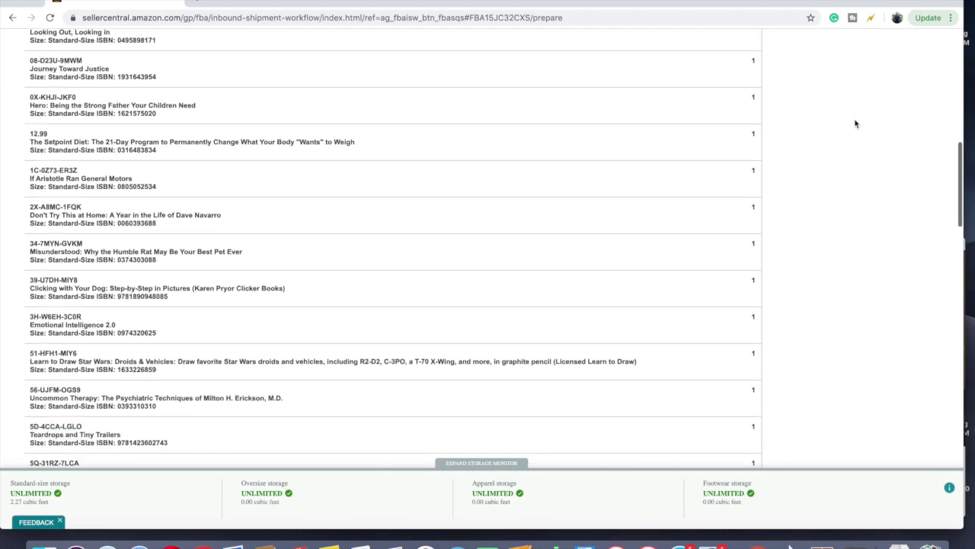
{"action": "scroll", "coordinate": [855, 124], "scroll_direction": "down", "scroll_amount": 12}
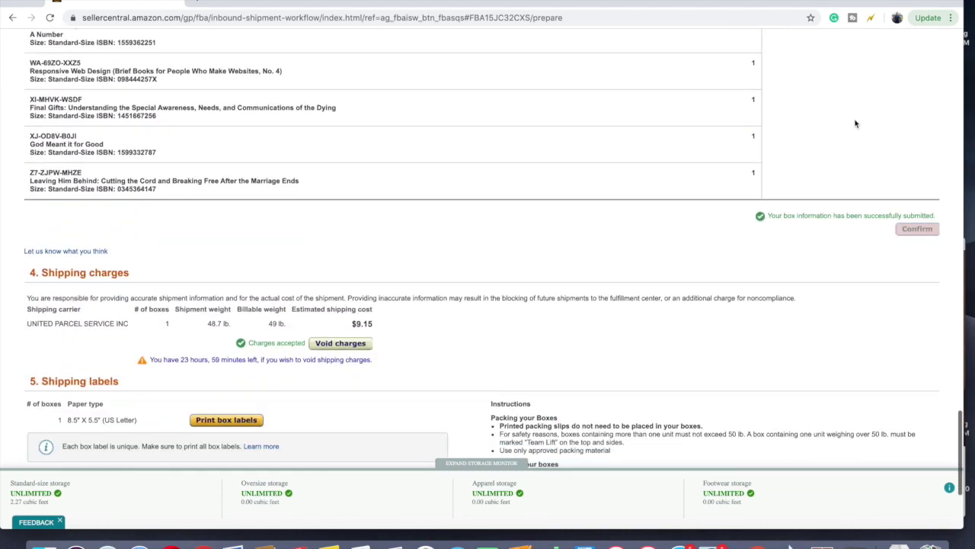
{"action": "scroll", "coordinate": [853, 130], "scroll_direction": "up", "scroll_amount": 4}
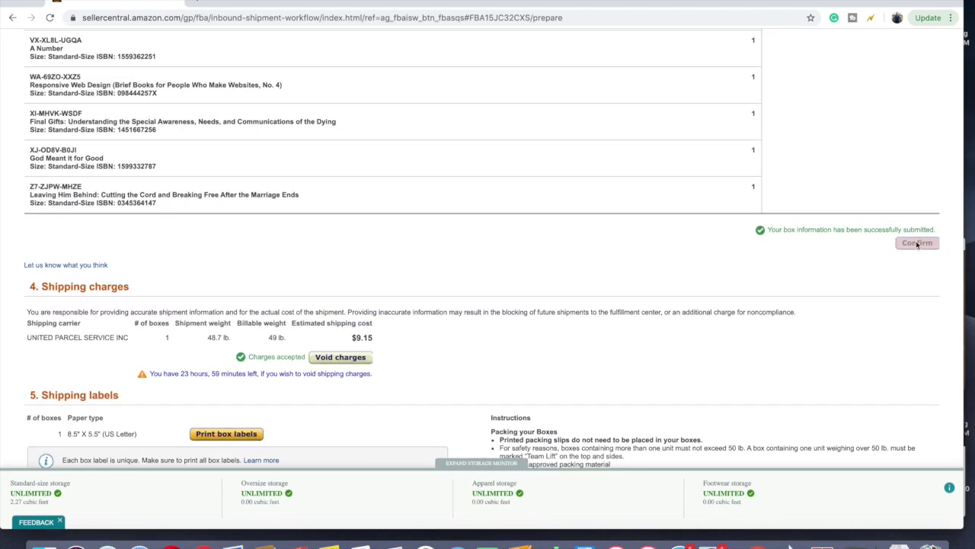
{"action": "scroll", "coordinate": [364, 289], "scroll_direction": "up", "scroll_amount": 1}
{"action": "scroll", "coordinate": [364, 291], "scroll_direction": "down", "scroll_amount": 2}
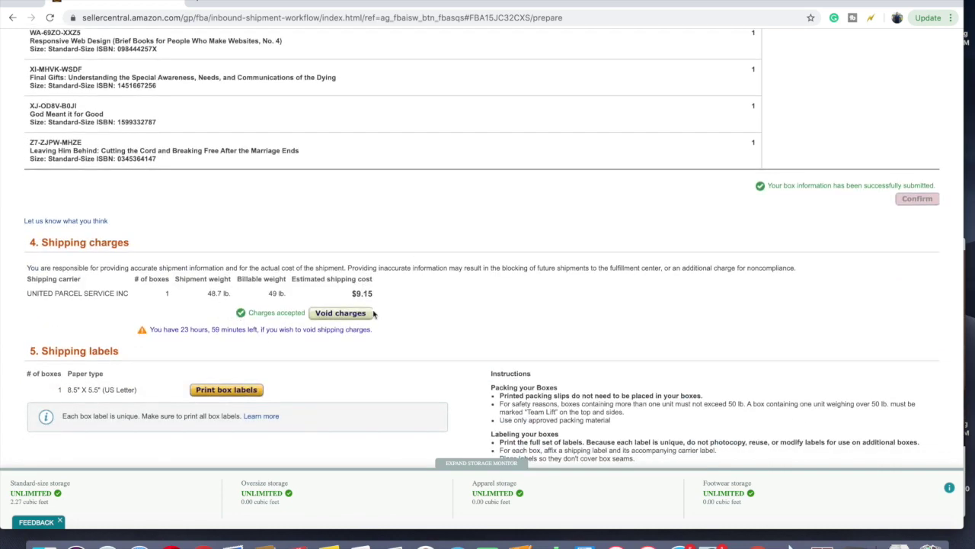
{"action": "scroll", "coordinate": [487, 315], "scroll_direction": "down", "scroll_amount": 2}
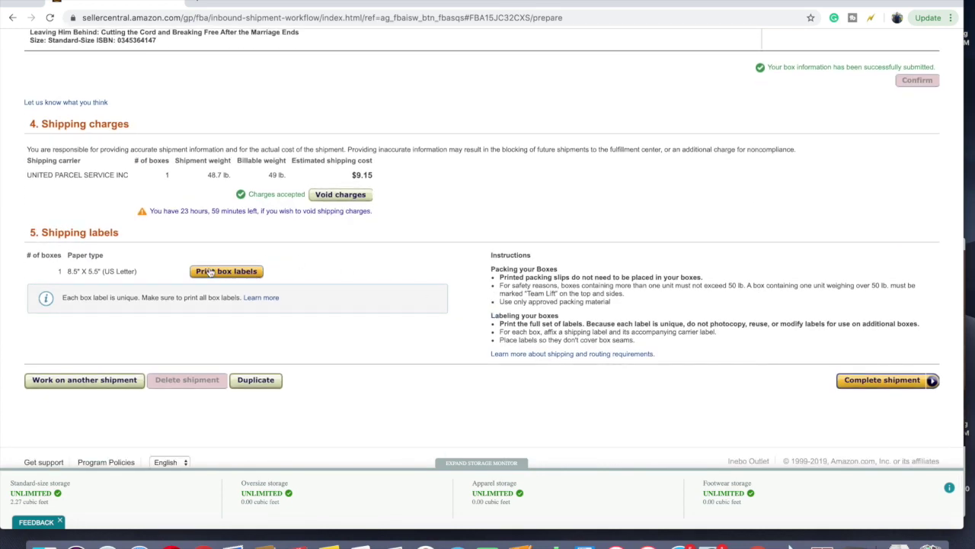
{"action": "scroll", "coordinate": [626, 242], "scroll_direction": "up", "scroll_amount": 20}
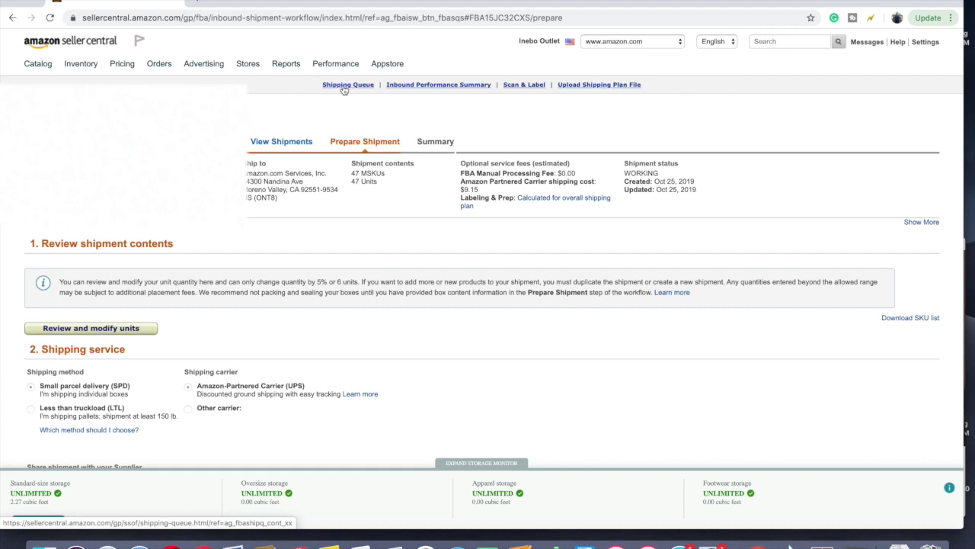
{"action": "left_click", "coordinate": [344, 86]}
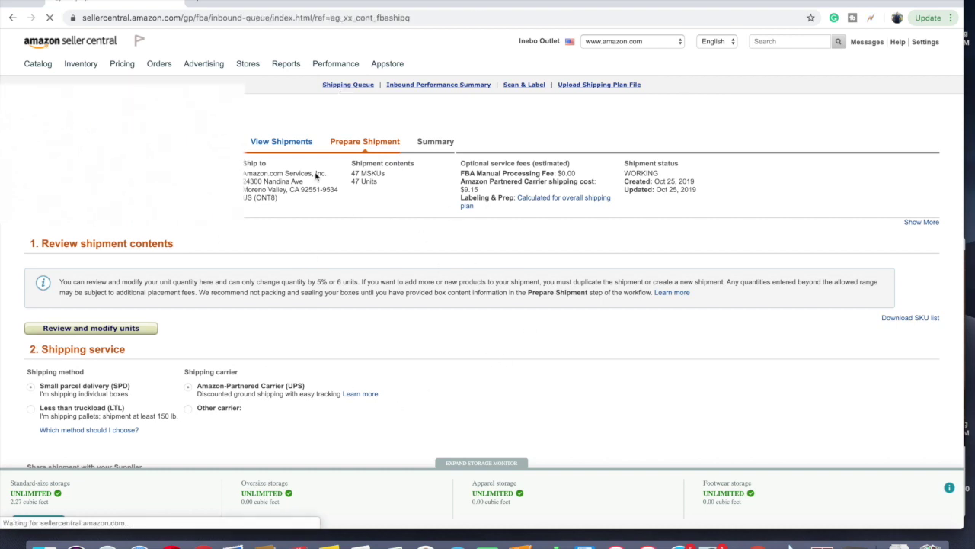